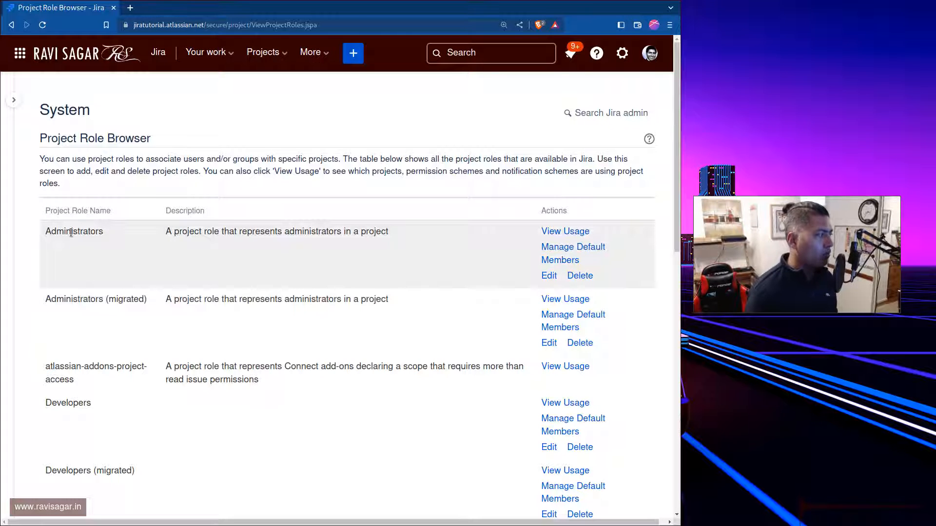
Copy the name of the existing Administrators role and try to add a new project role with that same name
double_click(72, 233)
right_click(71, 233)
click(87, 241)
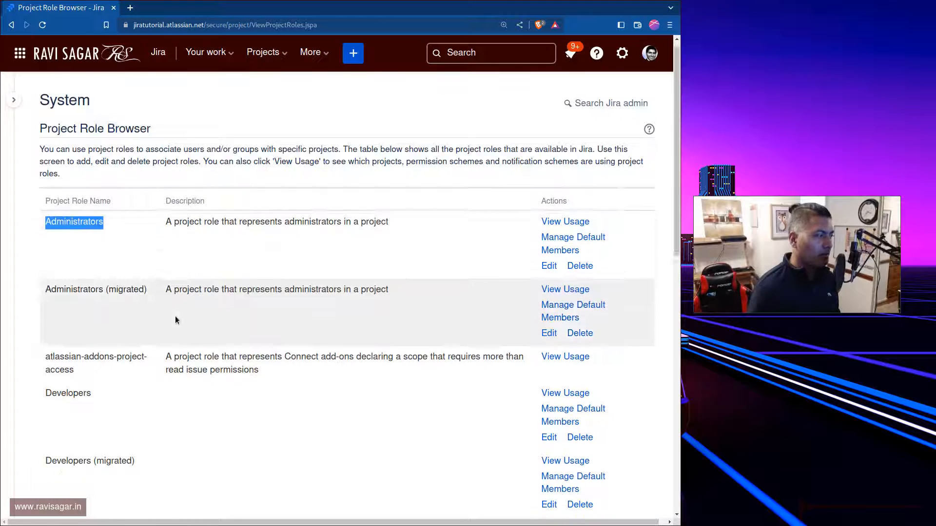
scroll(175, 317, down, 8)
scroll(176, 320, down, 5)
click(208, 448)
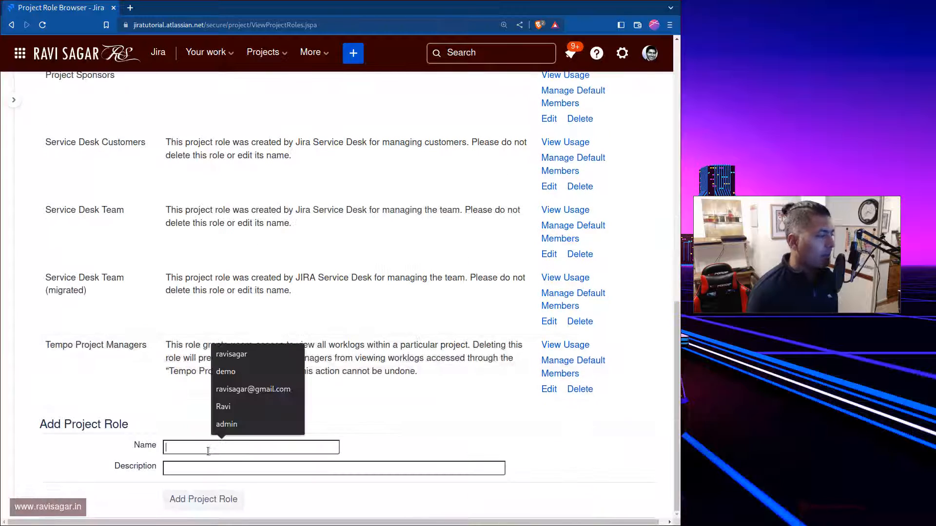
key(ctrl+v)
key(Return)
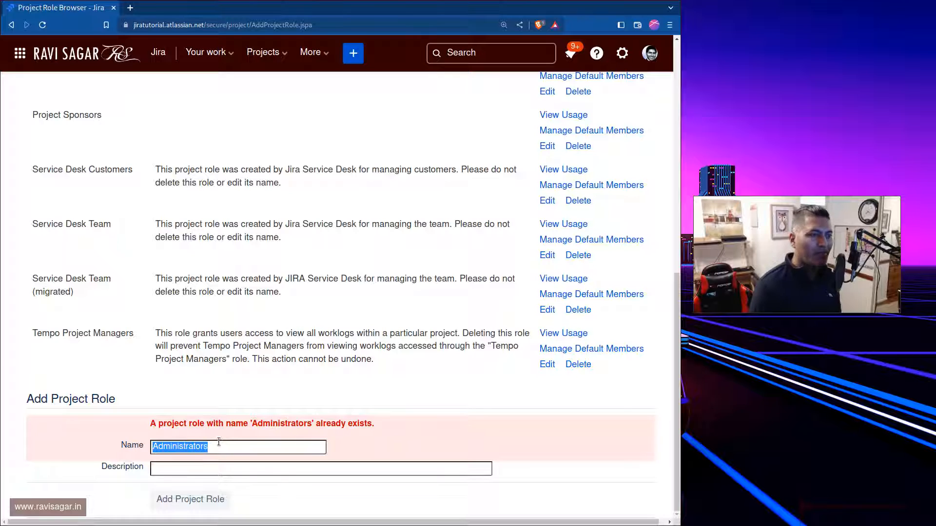
Correct the new project role's name to Administrator and add the role without a description
click(239, 445)
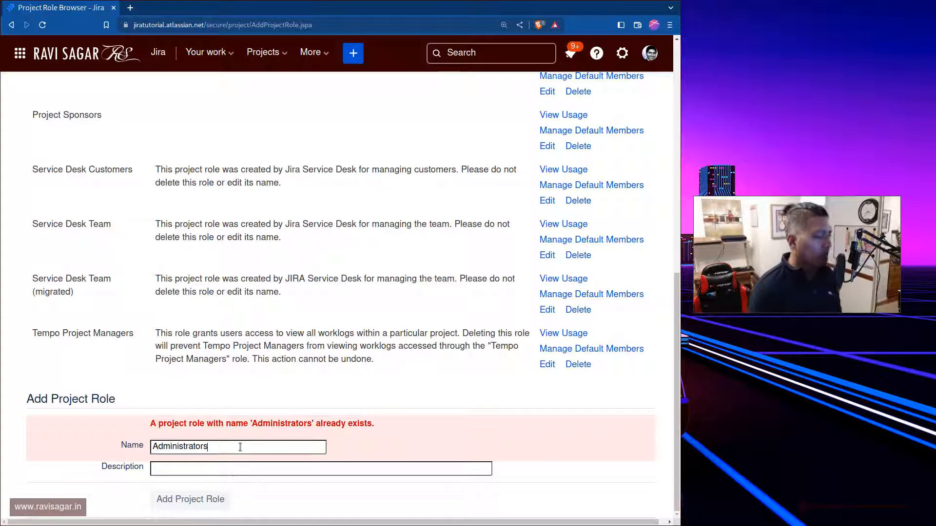
key(BackSpace)
key(Return)
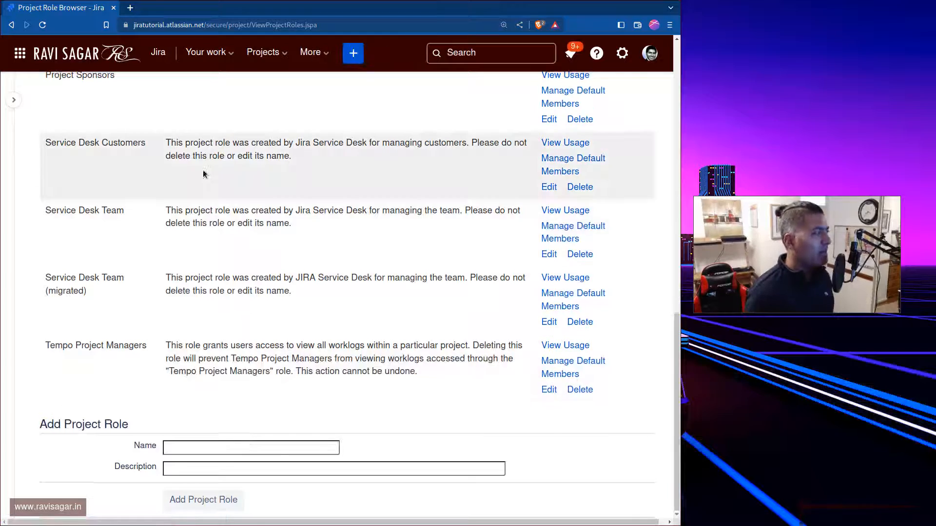
scroll(200, 169, up, 8)
scroll(200, 168, up, 5)
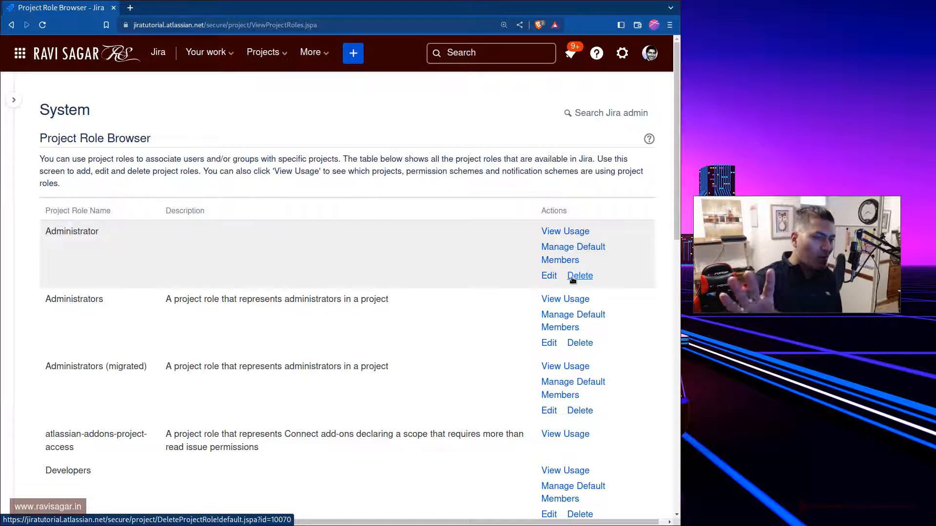
Check which schemes and workflows use the Administrator project role, and return to the role browser
click(573, 278)
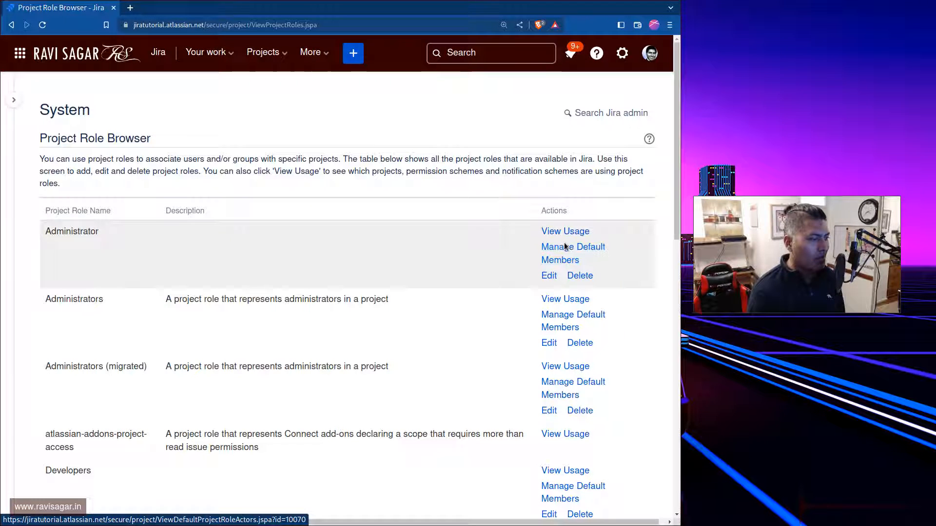
scroll(440, 303, down, 3)
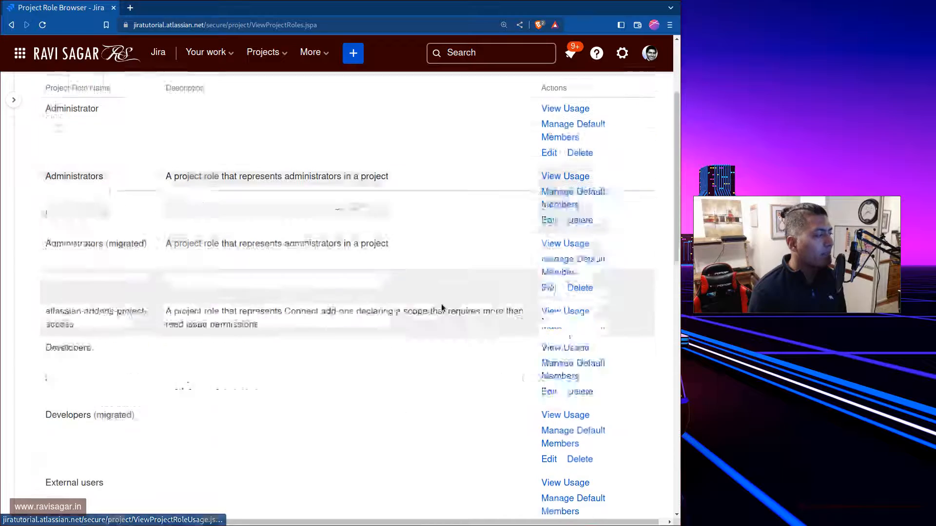
scroll(441, 305, down, 7)
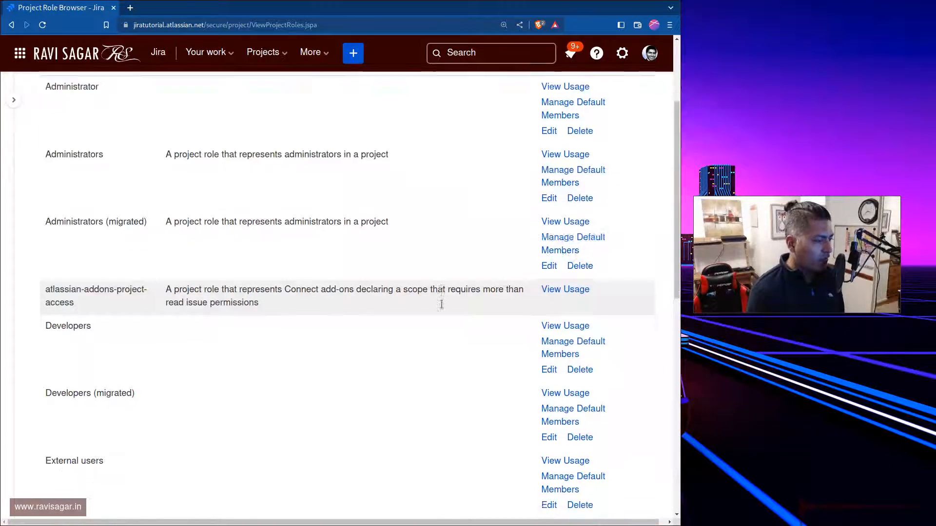
scroll(441, 303, down, 2)
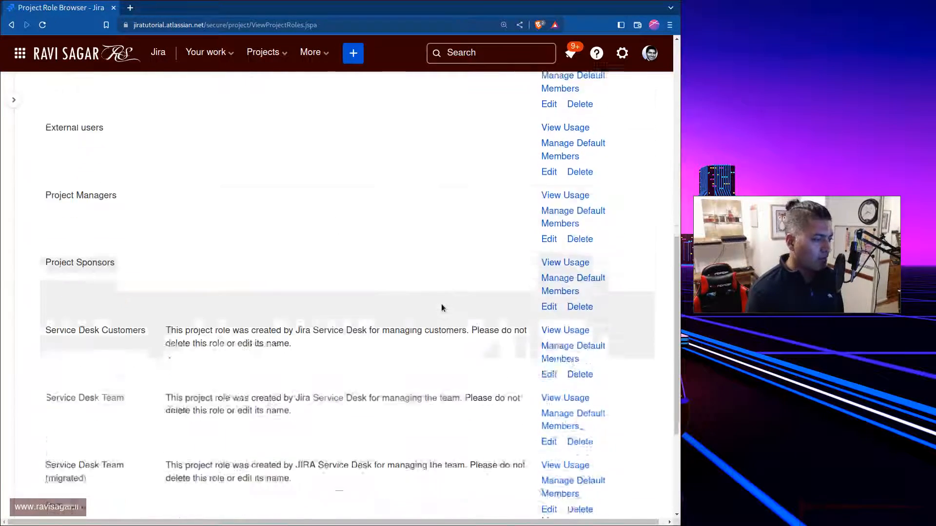
scroll(461, 339, up, 5)
scroll(461, 340, up, 5)
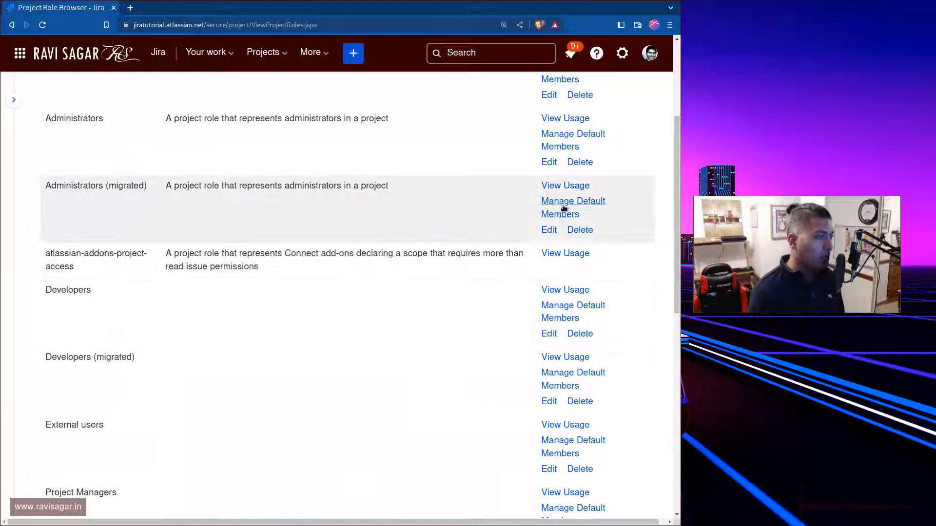
click(563, 232)
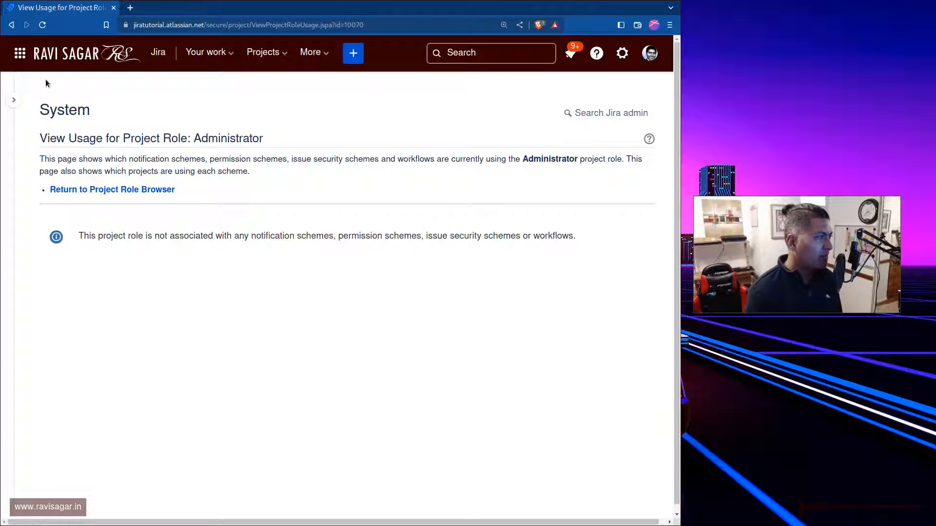
click(8, 27)
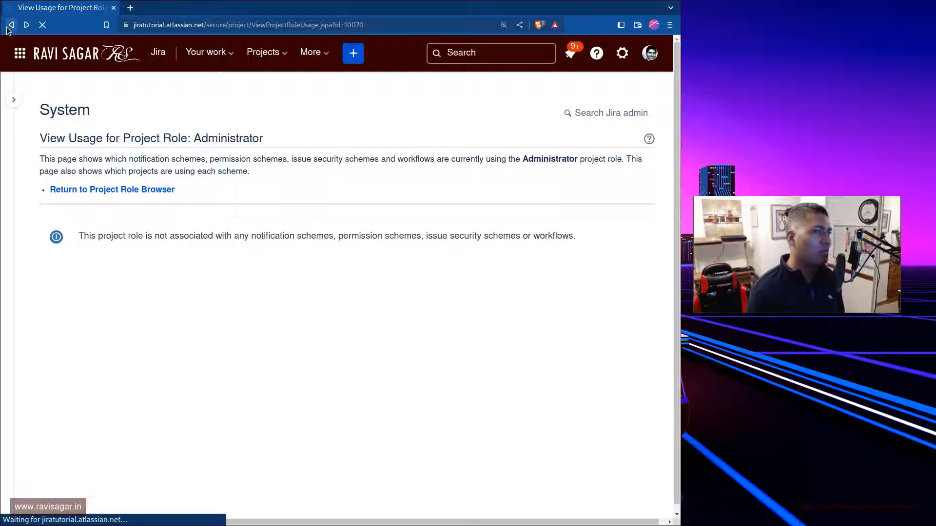
Assign a default user to the Administrator project role, picking the first match for the user's first name
scroll(488, 249, down, 11)
scroll(511, 229, up, 4)
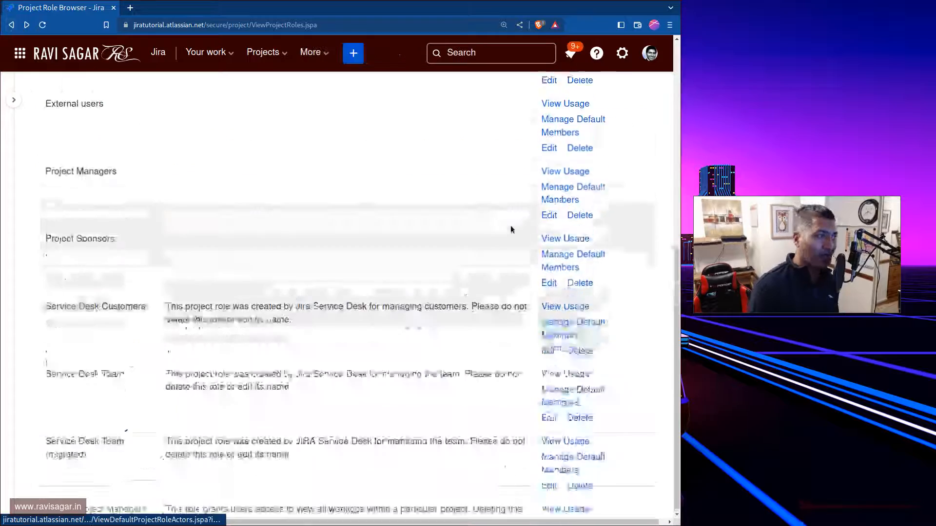
scroll(510, 226, up, 8)
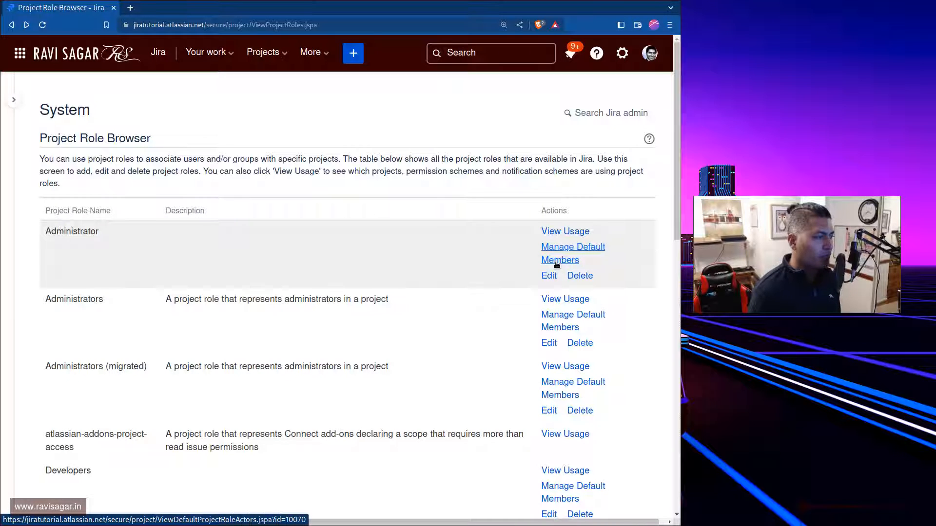
click(556, 262)
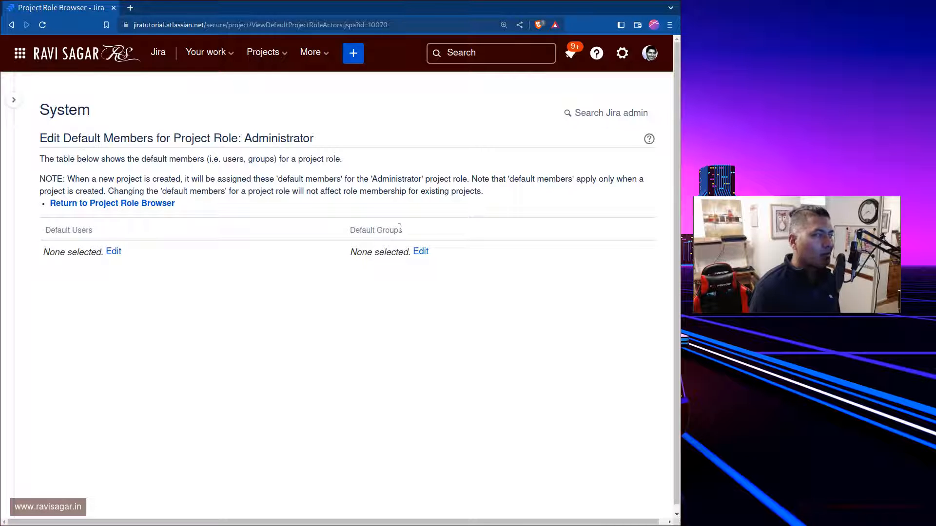
click(113, 251)
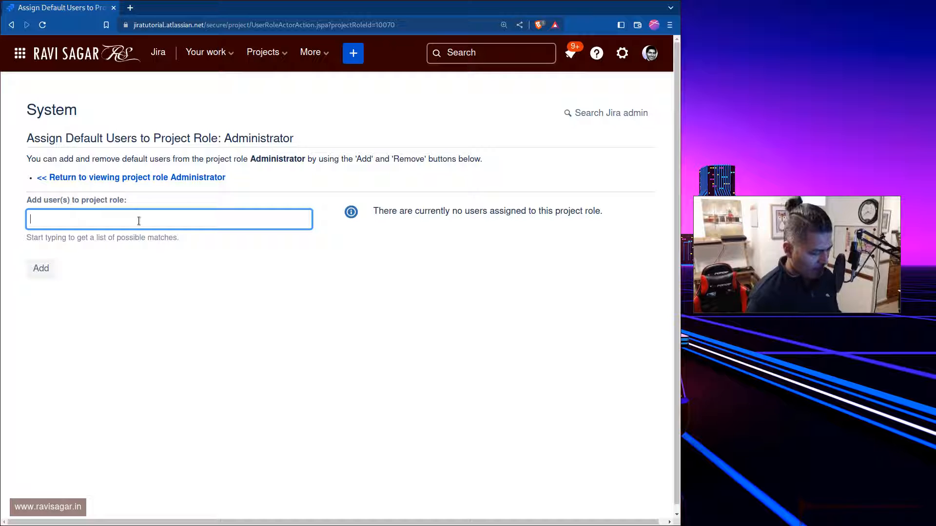
text(ravi)
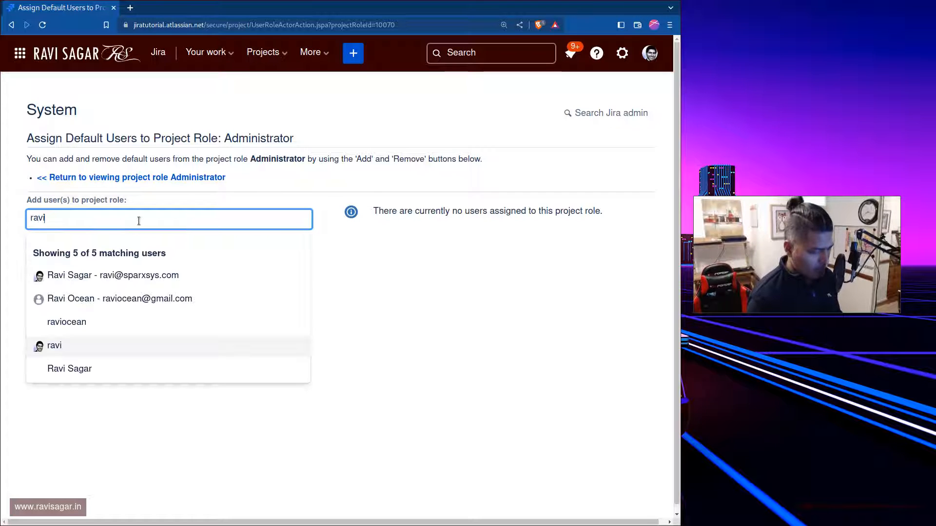
click(125, 282)
click(42, 273)
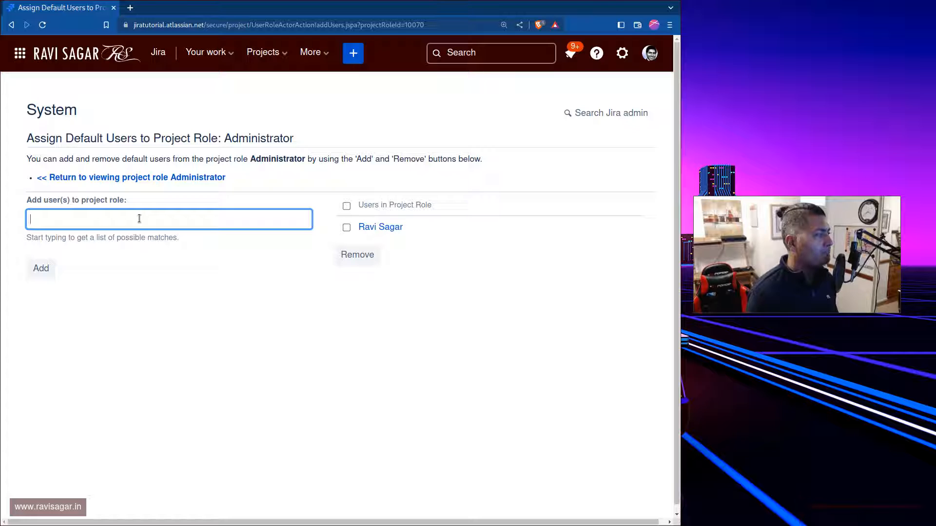
click(72, 178)
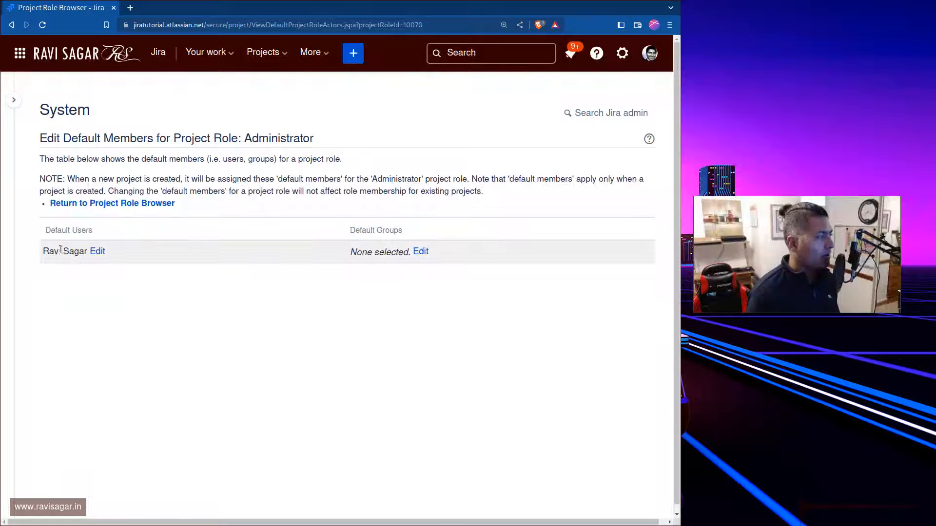
Assign the administrators group as a default group of the Administrator project role and return to the role browser
click(420, 251)
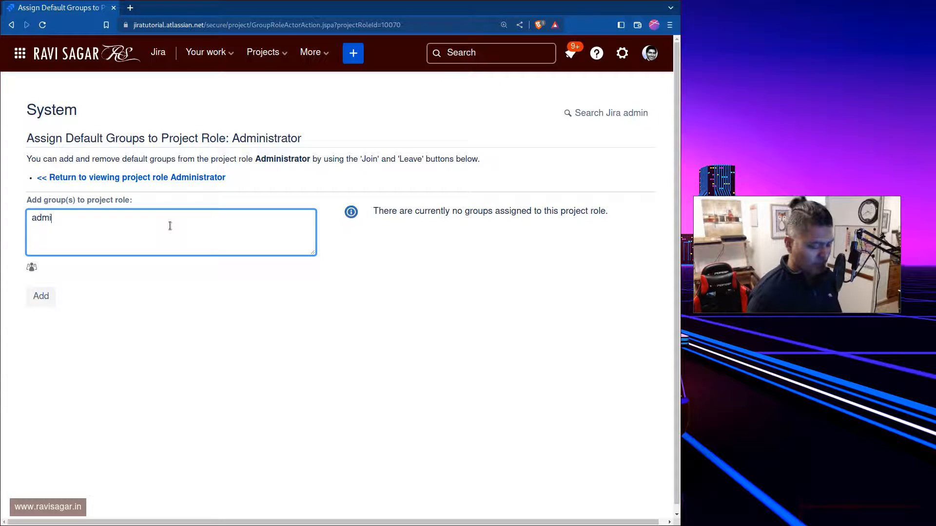
key(ctrl+a)
key(BackSpace)
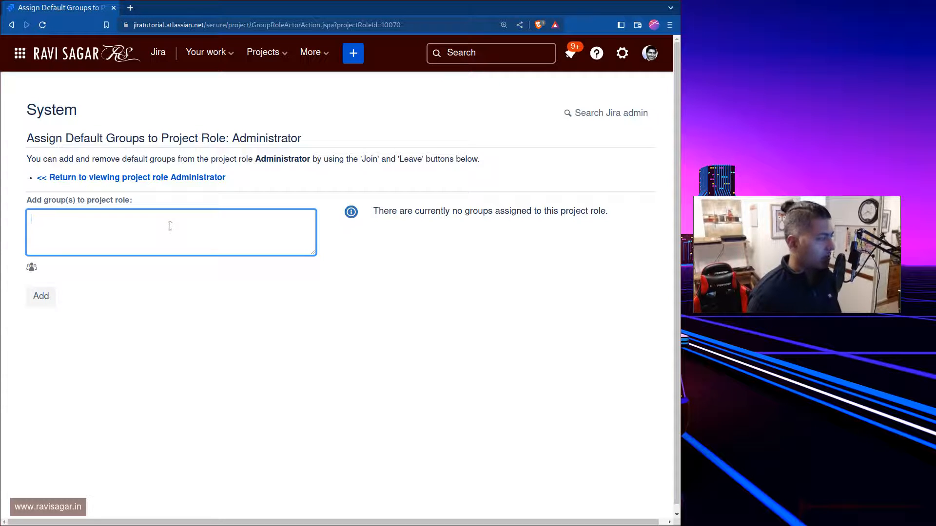
click(34, 266)
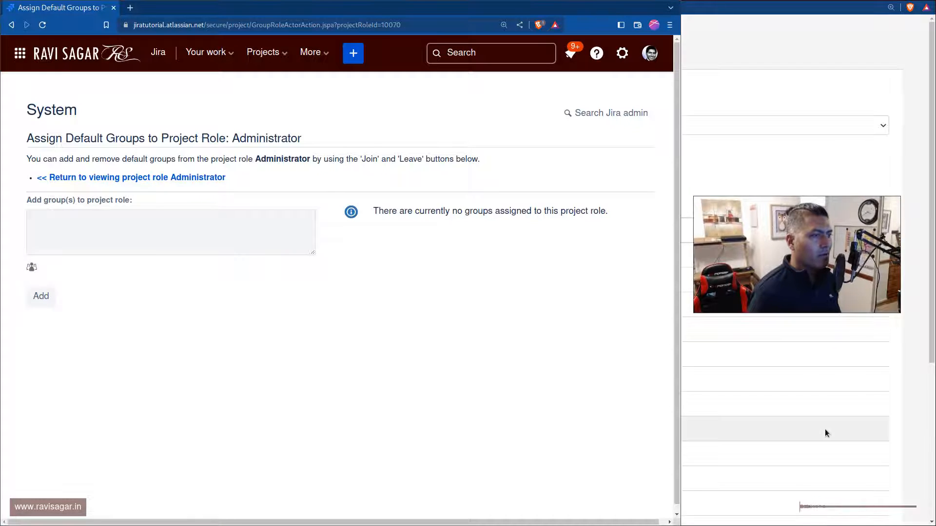
drag(825, 429, 632, 358)
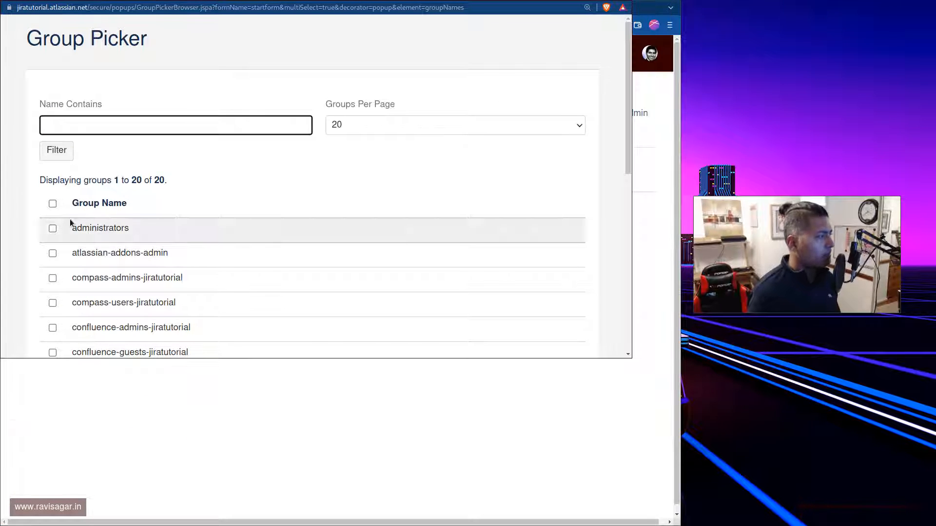
click(47, 227)
scroll(74, 239, down, 6)
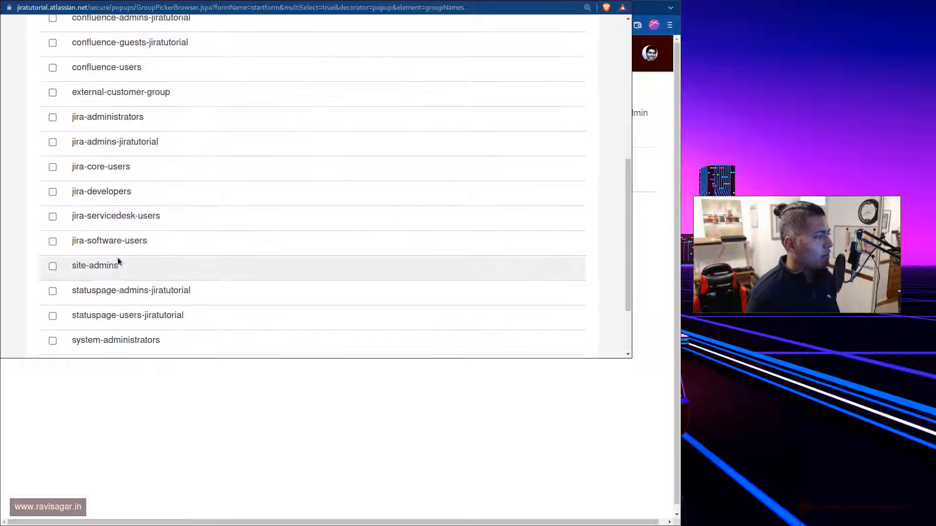
scroll(119, 258, down, 3)
click(60, 335)
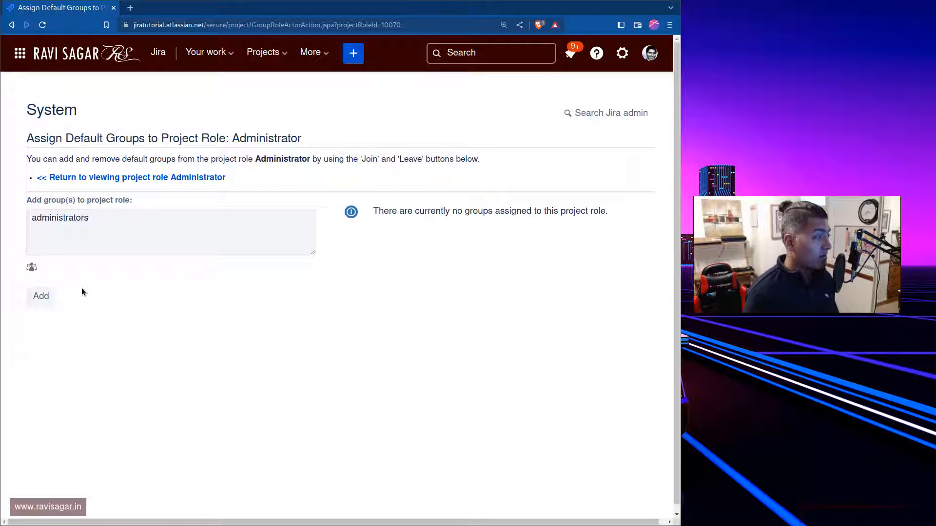
click(38, 299)
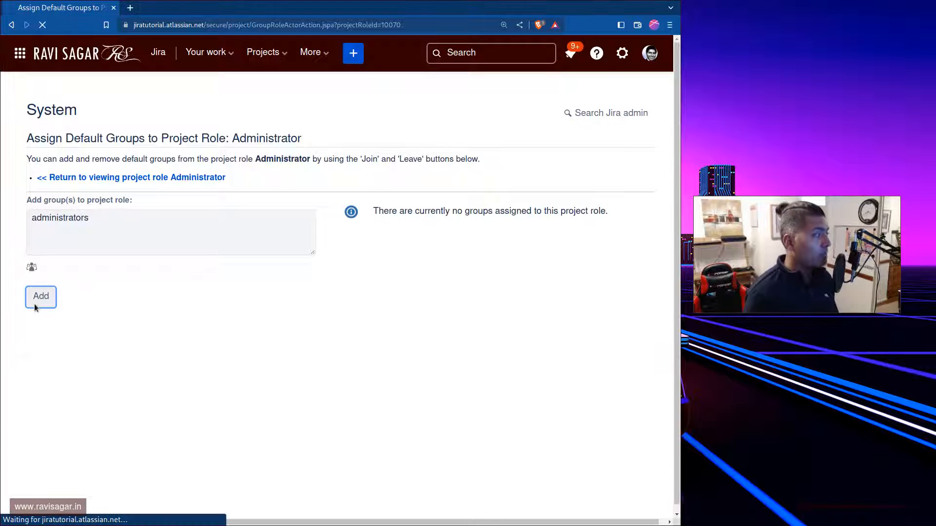
click(171, 178)
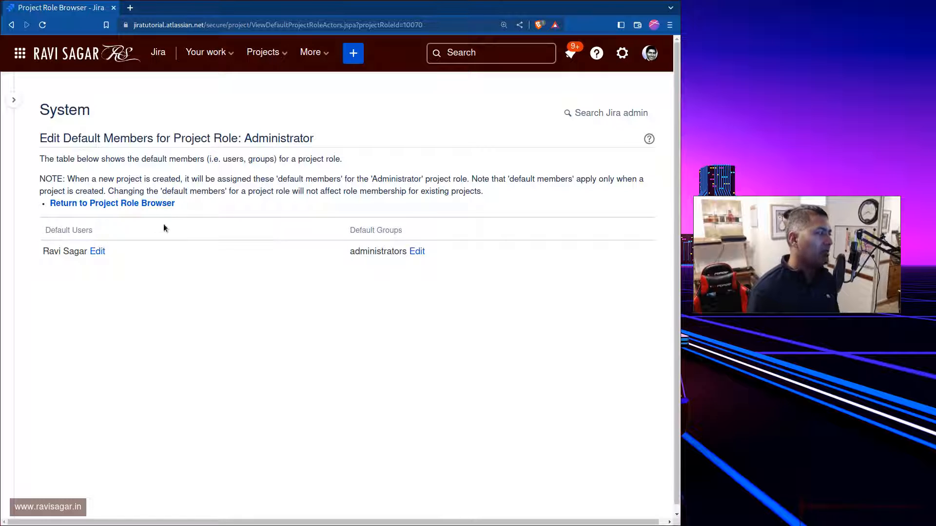
click(147, 204)
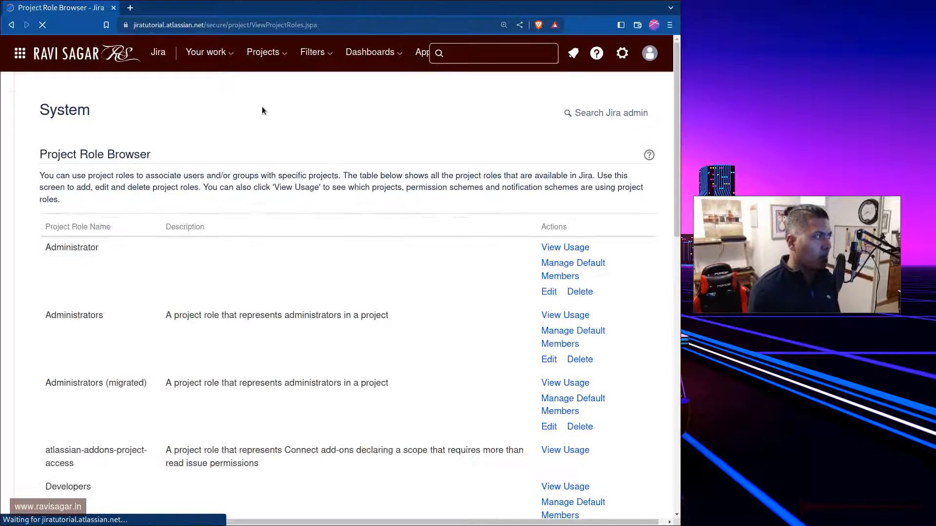
Start creating a new project from the Scrum template for software development
click(264, 52)
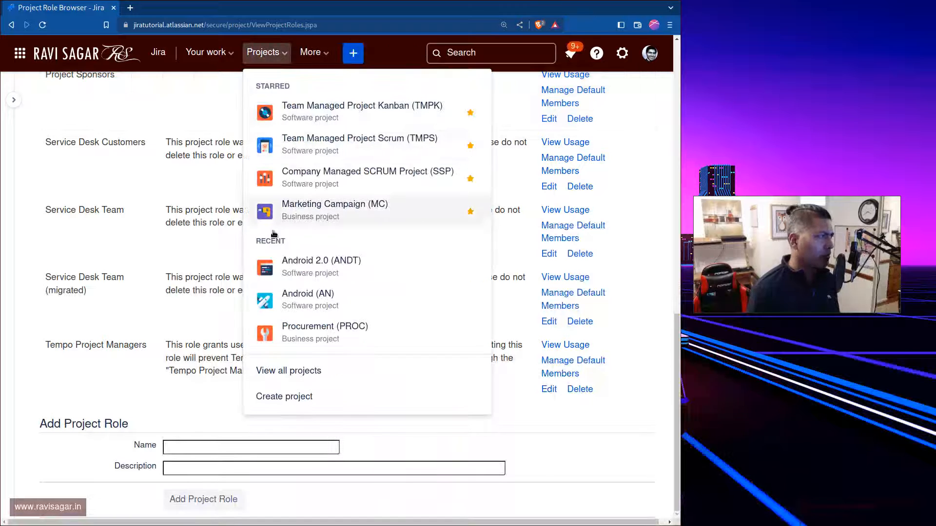
click(308, 396)
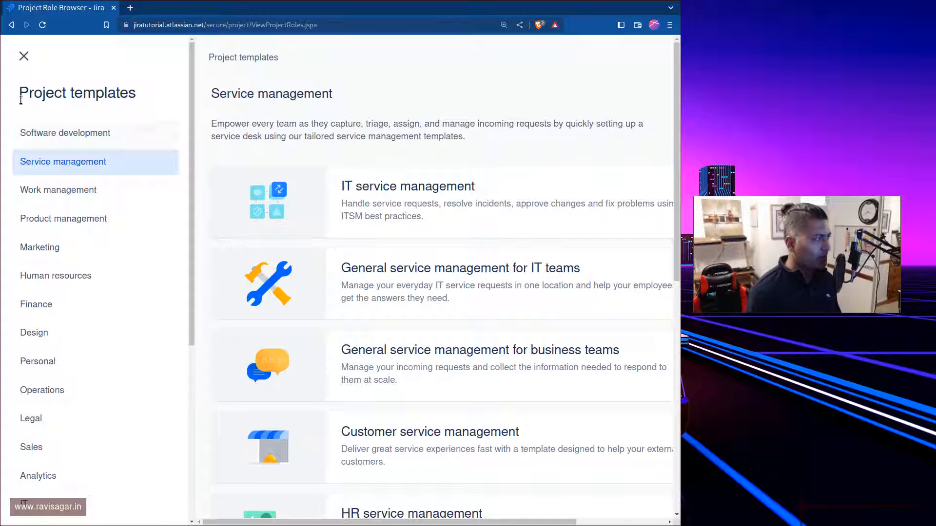
click(65, 130)
click(434, 271)
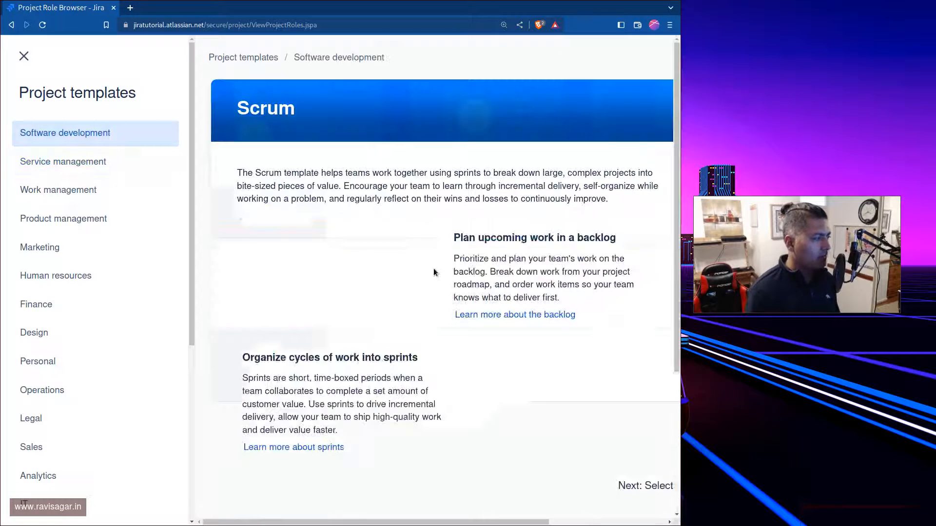
scroll(618, 482, down, 3)
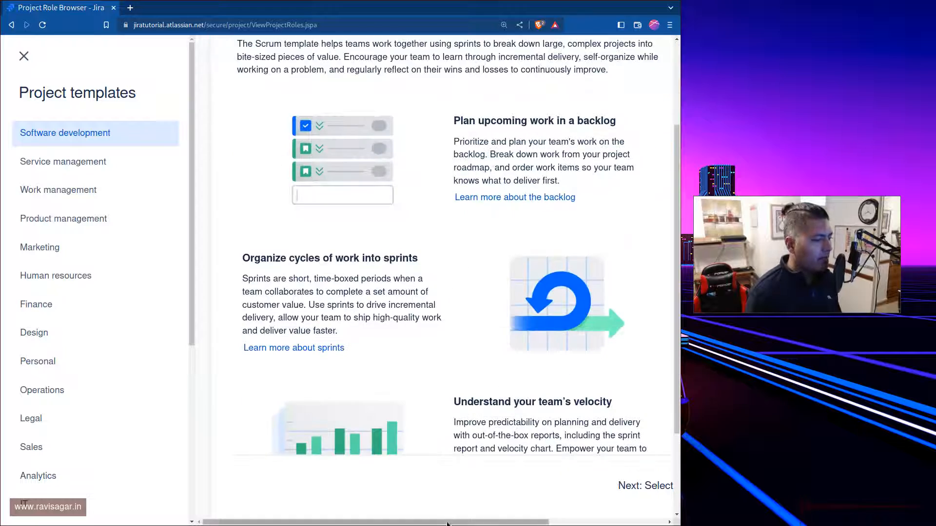
scroll(557, 517, right, 3)
click(636, 486)
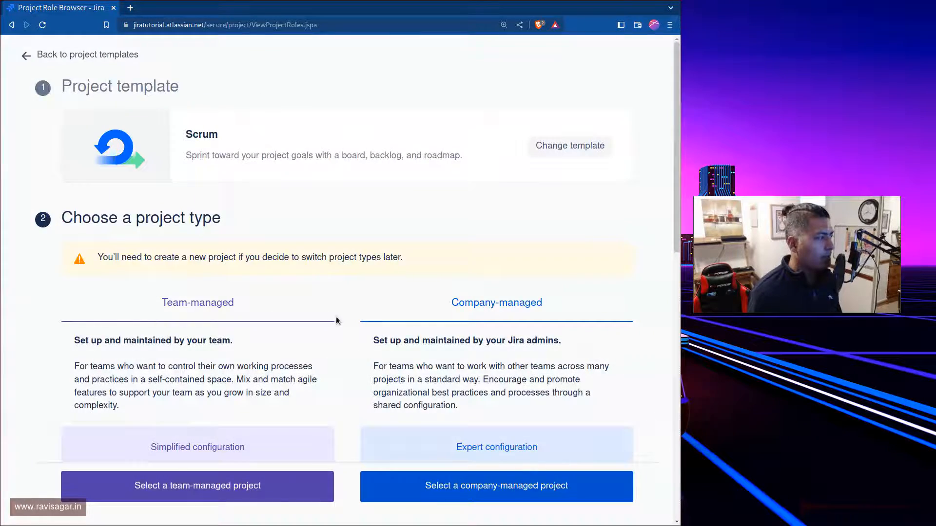
Choose company-managed as the new Scrum project's type
scroll(591, 332, down, 1)
scroll(591, 331, down, 2)
click(461, 485)
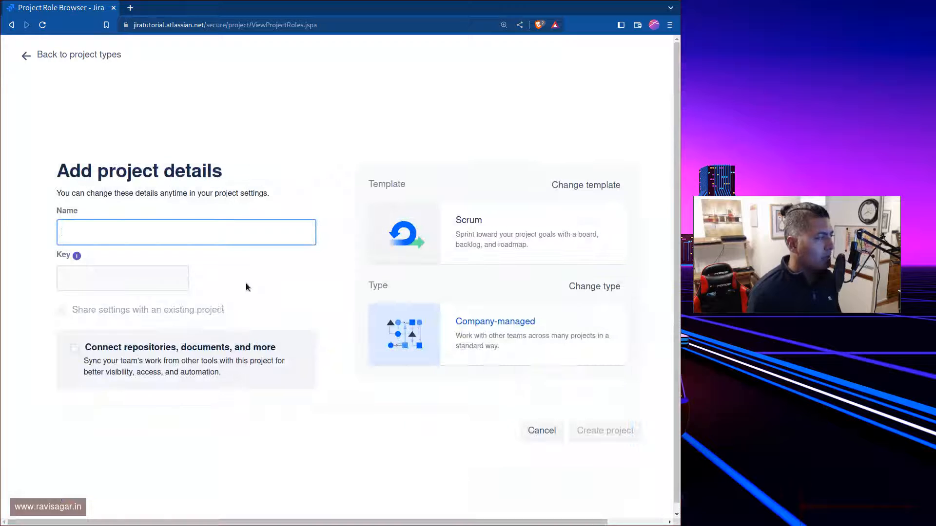
Name the new Scrum project "Demo project 2" and create it
text(Demo )
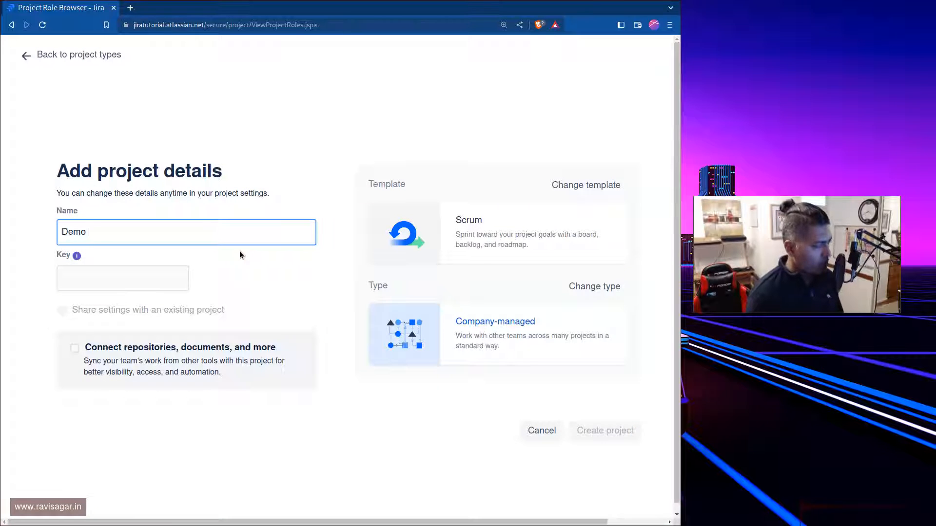
text(project)
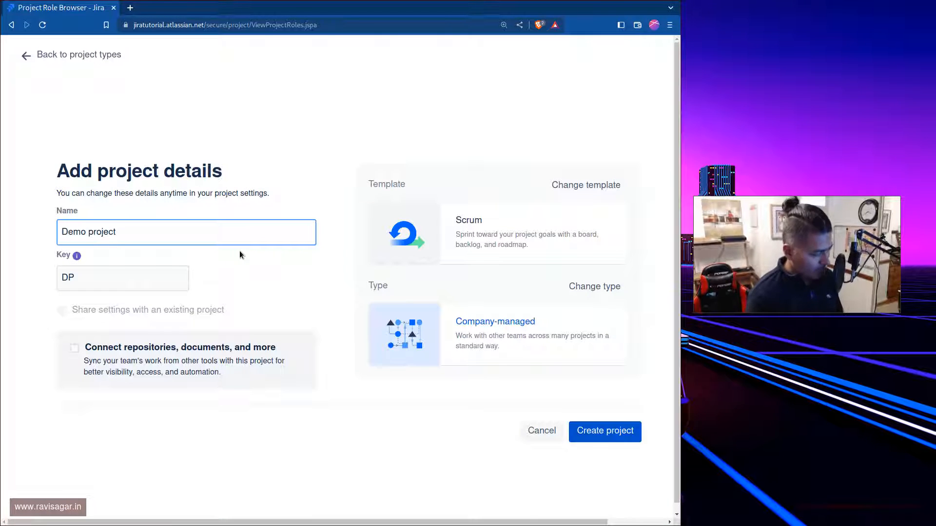
text( 2)
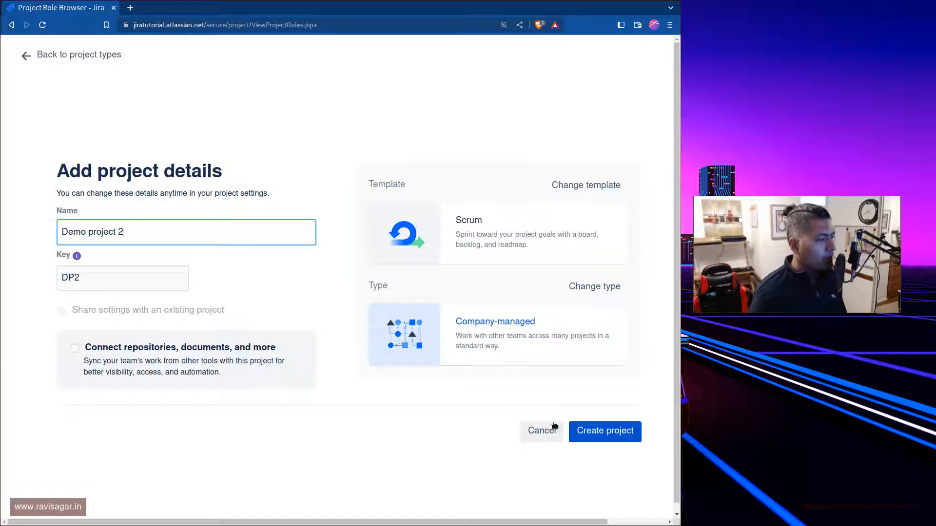
click(585, 435)
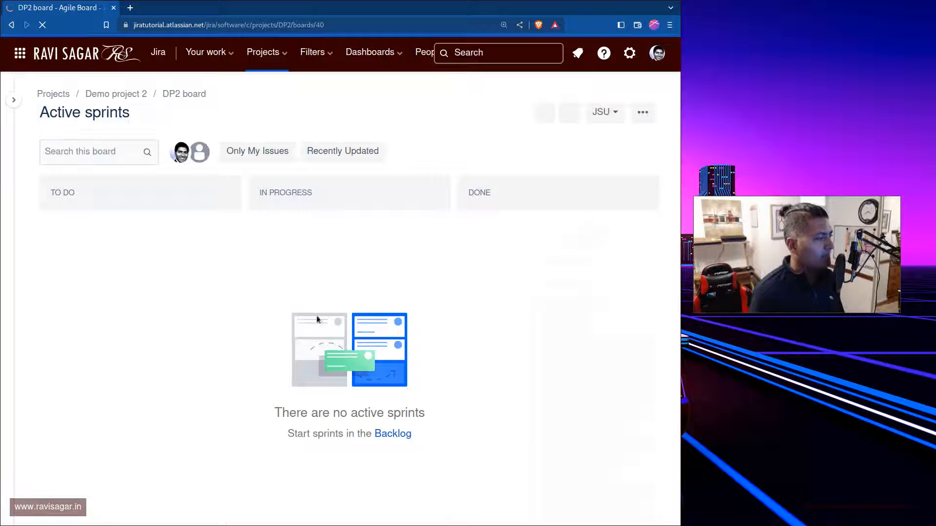
Open the People page in the project settings of Demo project 2
click(14, 99)
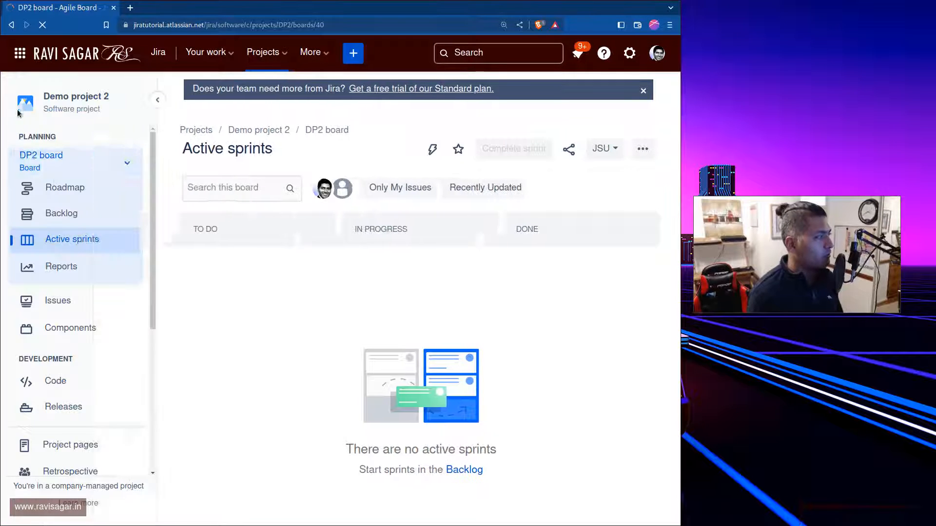
scroll(83, 413, down, 3)
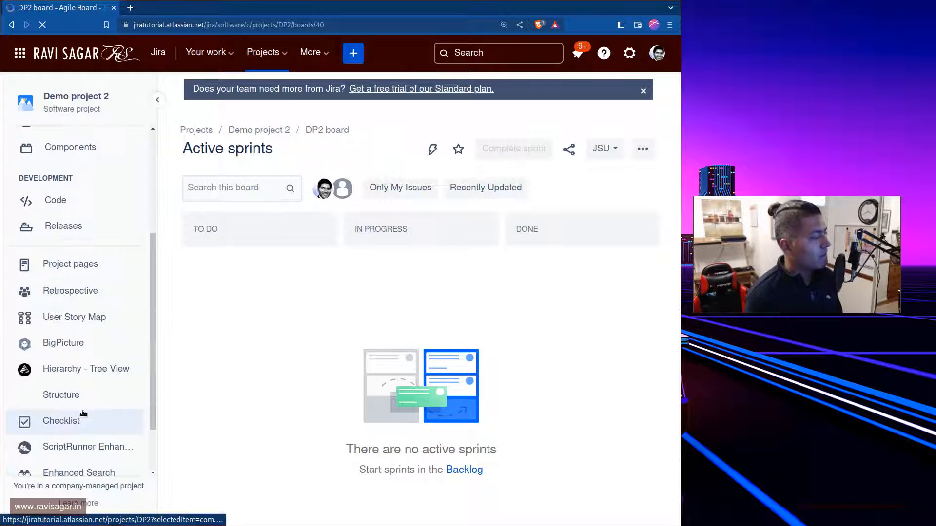
scroll(84, 413, down, 2)
click(60, 461)
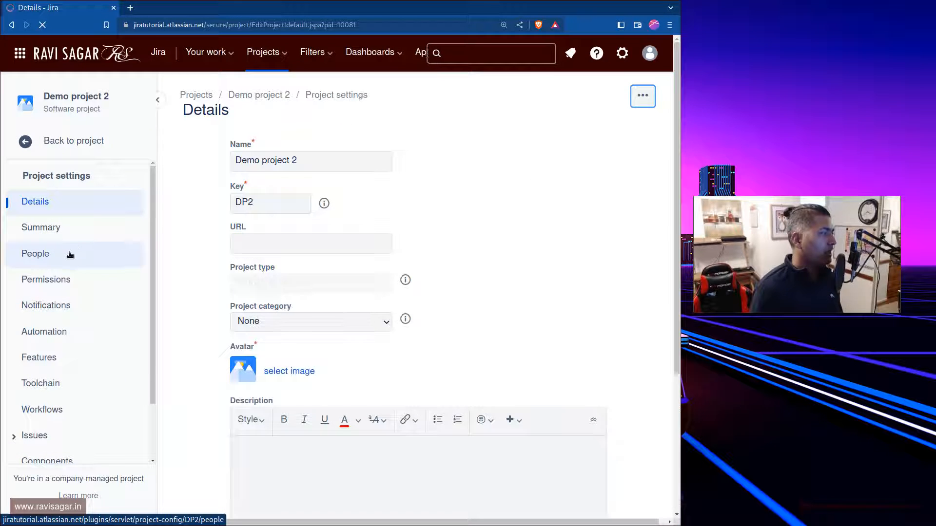
click(69, 254)
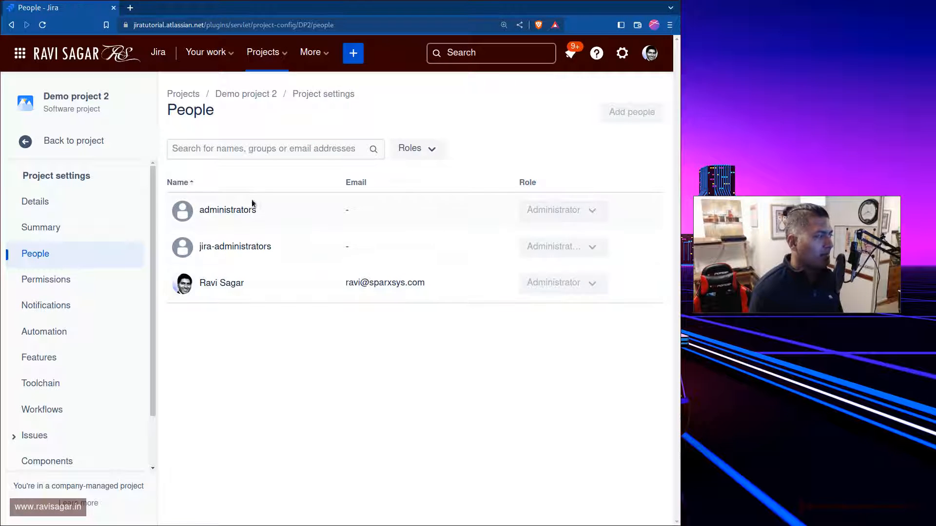
Check which groups and users were added to Demo project 2 and which roles they hold
double_click(231, 212)
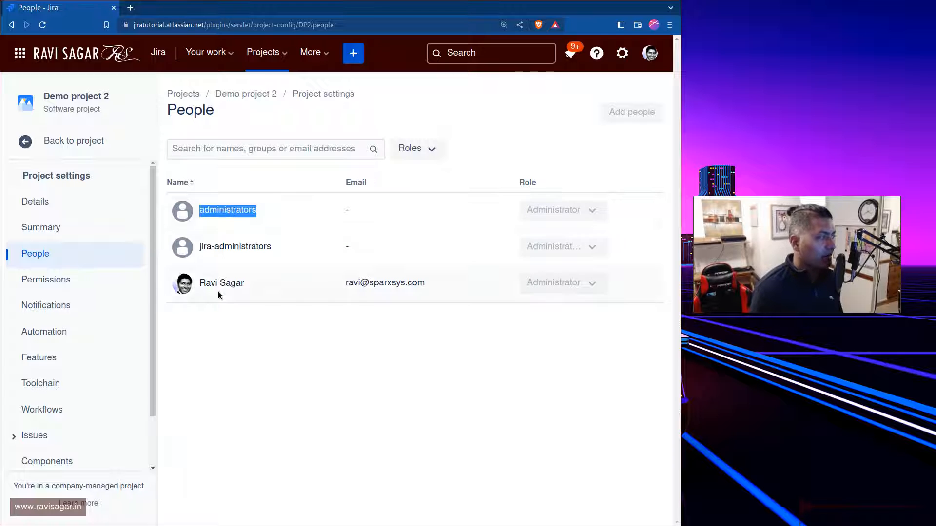
click(422, 364)
click(561, 283)
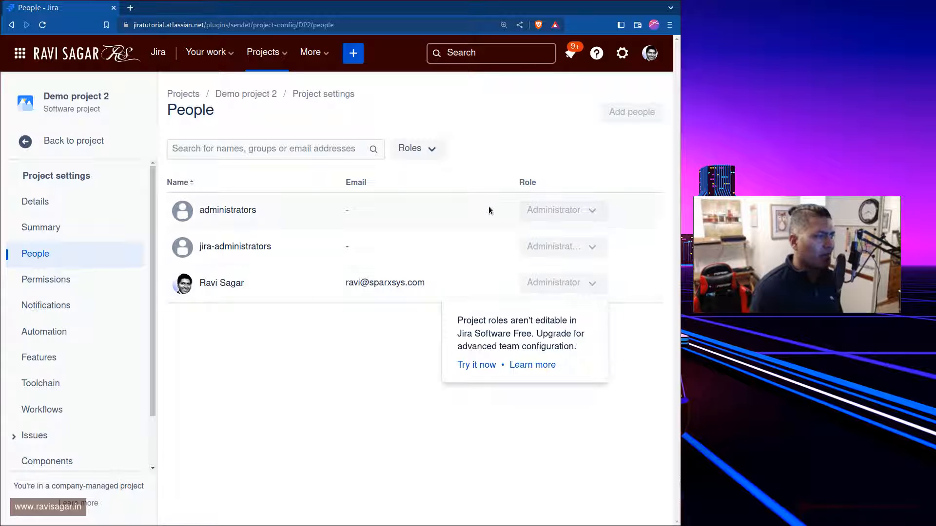
click(341, 363)
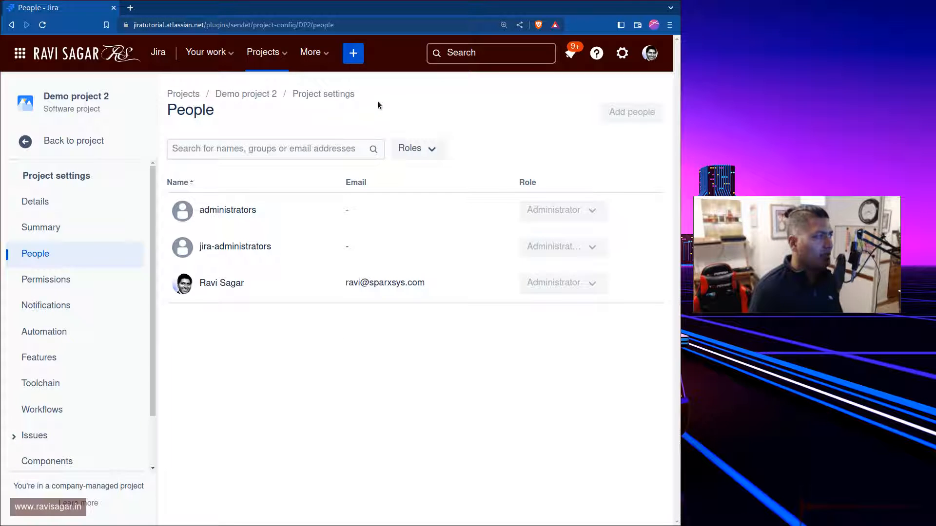
Find the project roles administration page by searching for "role" and show the start of its role list
key(period)
text(role)
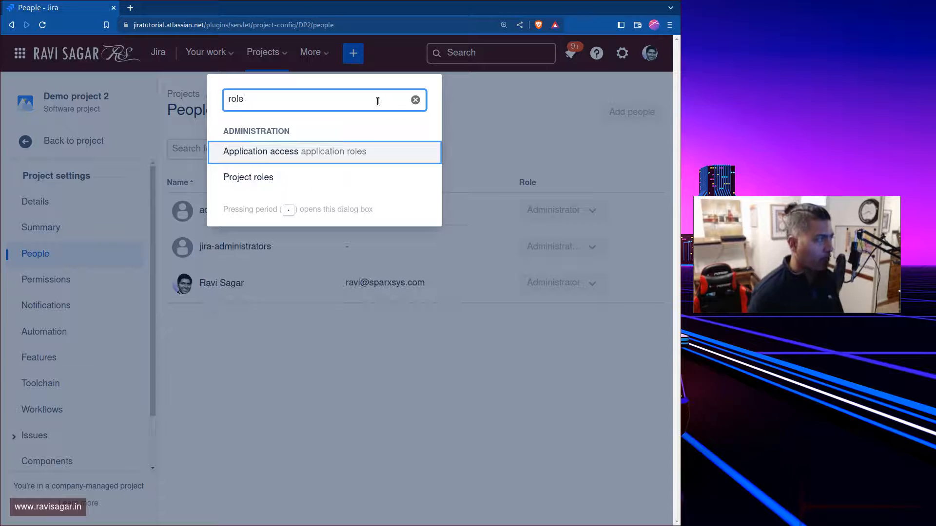
key(Down)
key(Return)
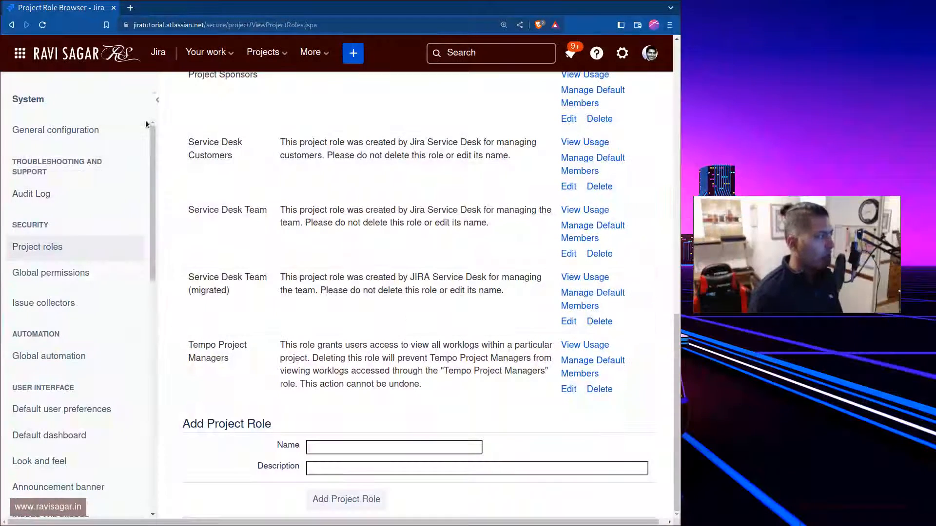
click(156, 101)
scroll(380, 369, up, 5)
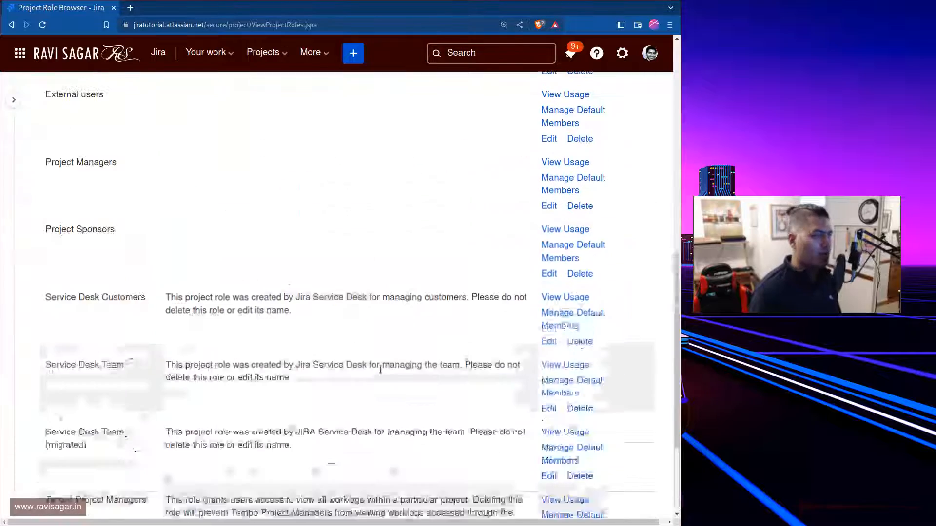
scroll(380, 369, up, 7)
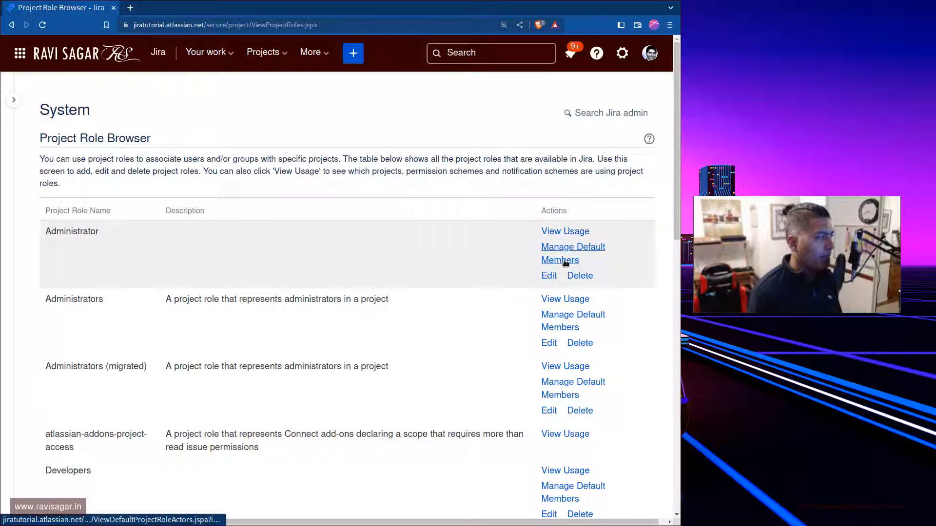
View where the Administrator project role is used and return to the role browser
click(566, 234)
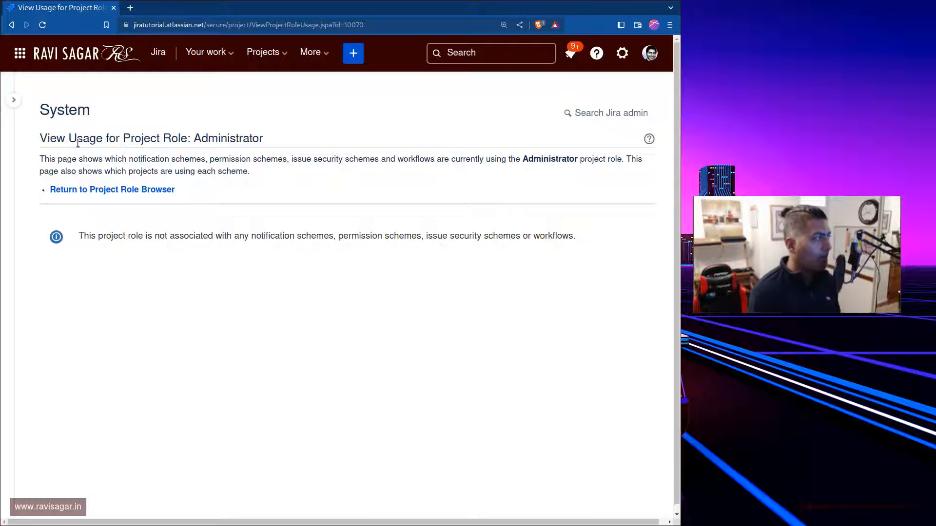
click(10, 25)
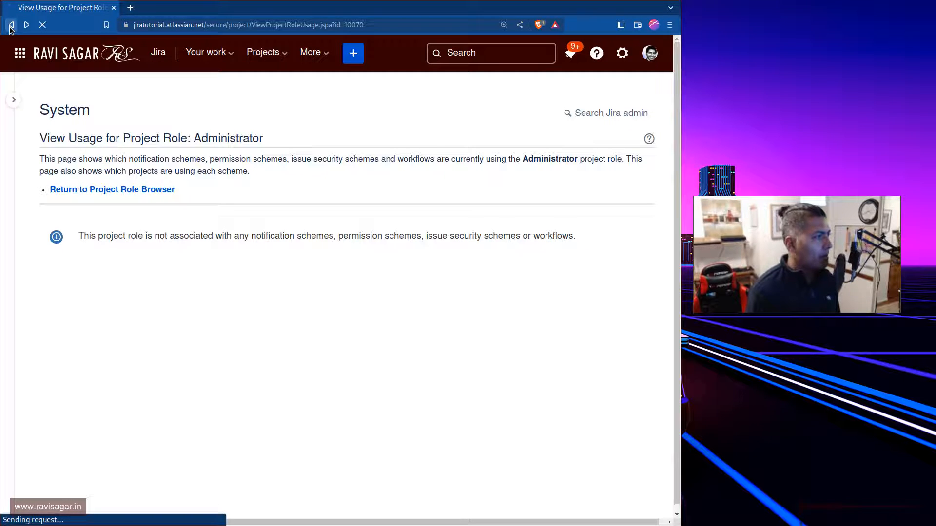
scroll(502, 220, up, 12)
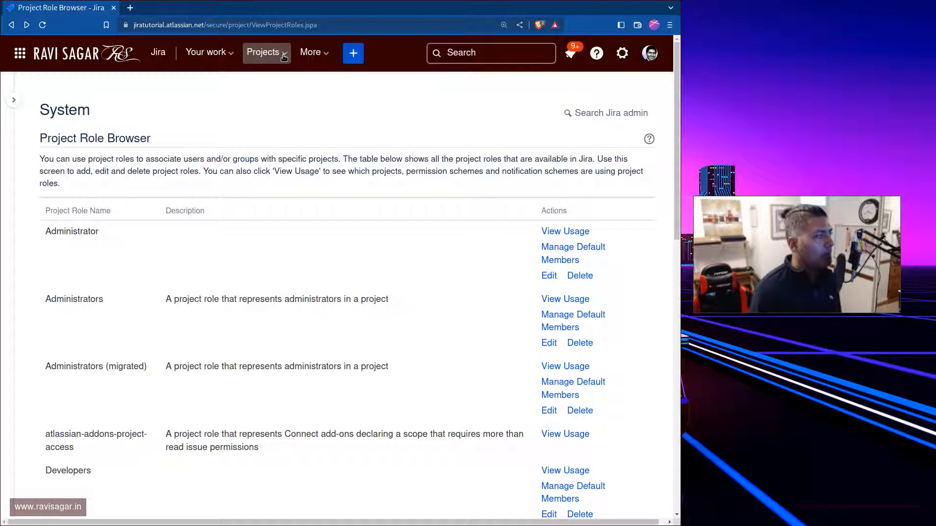
Delete the Administrator project role from all projects and schemes
click(581, 277)
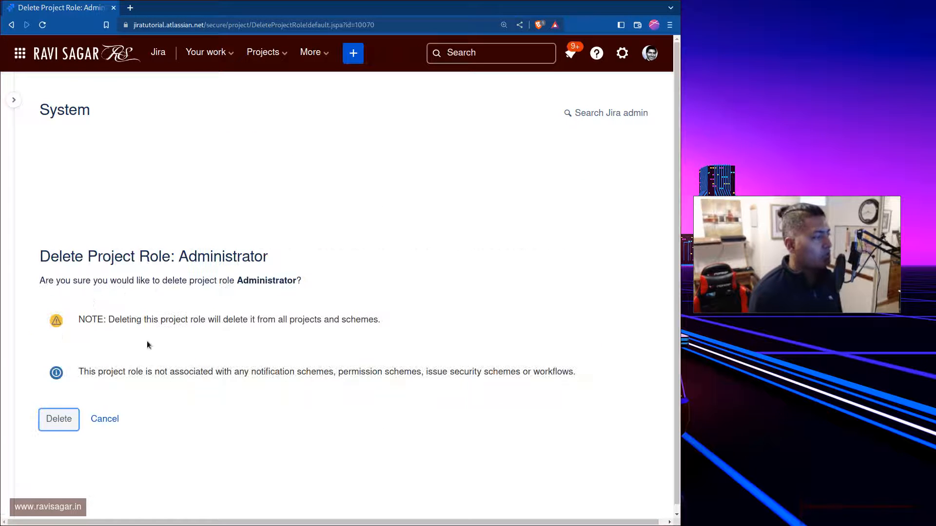
click(48, 418)
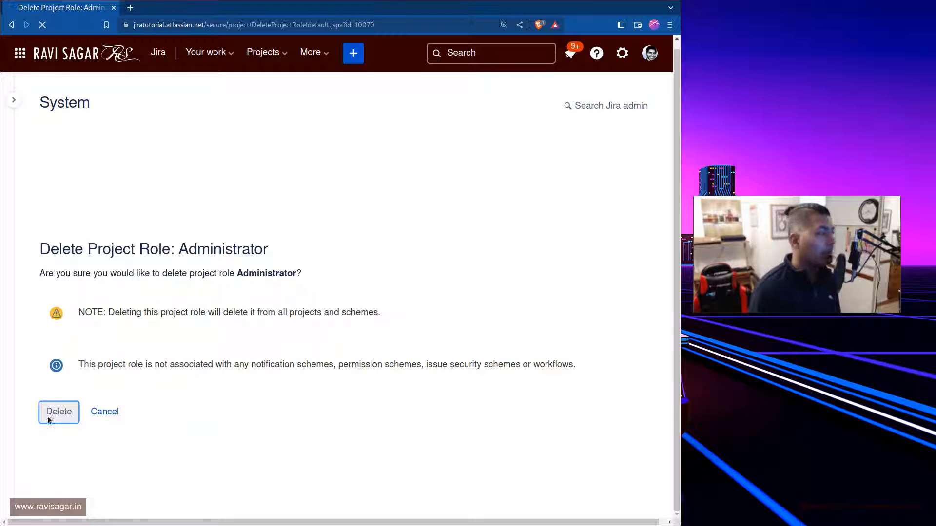
scroll(51, 439, down, 10)
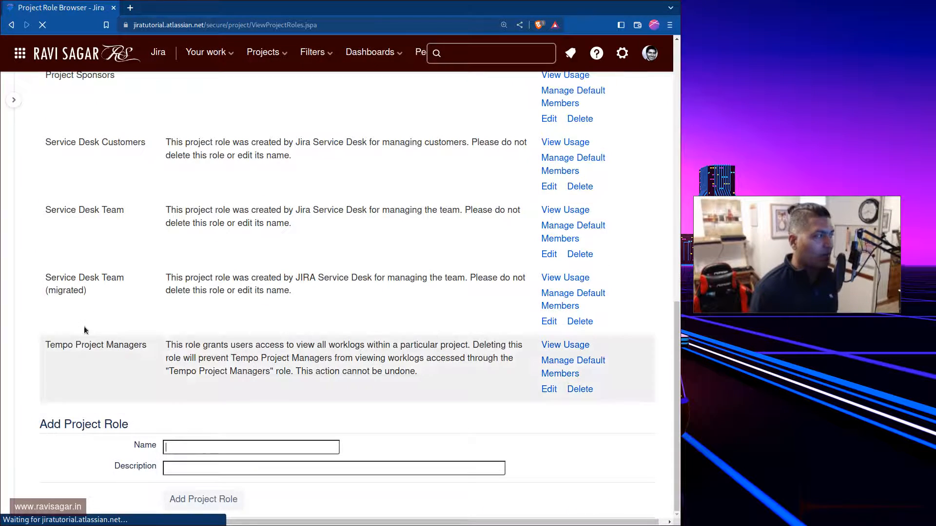
scroll(128, 343, up, 2)
scroll(127, 340, up, 8)
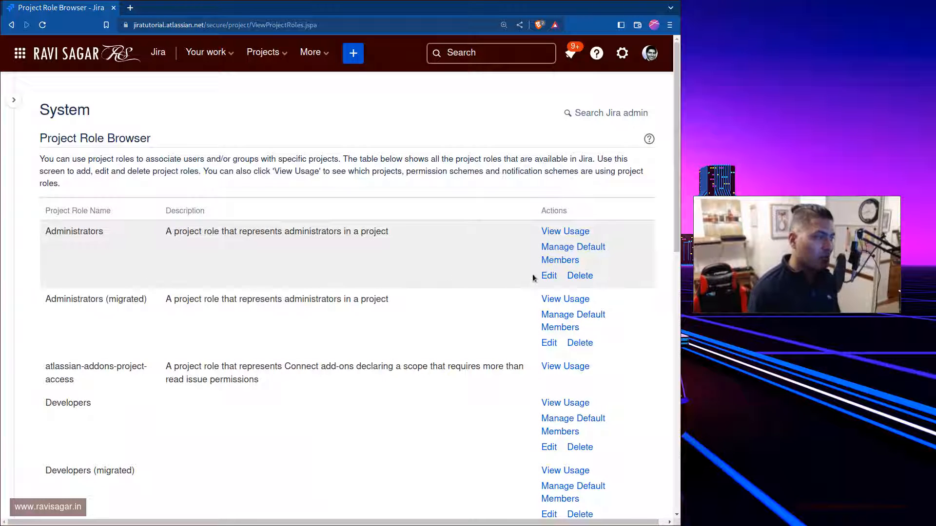
Examine which permission schemes and projects use the Administrators project role, then go back to the role browser
click(556, 233)
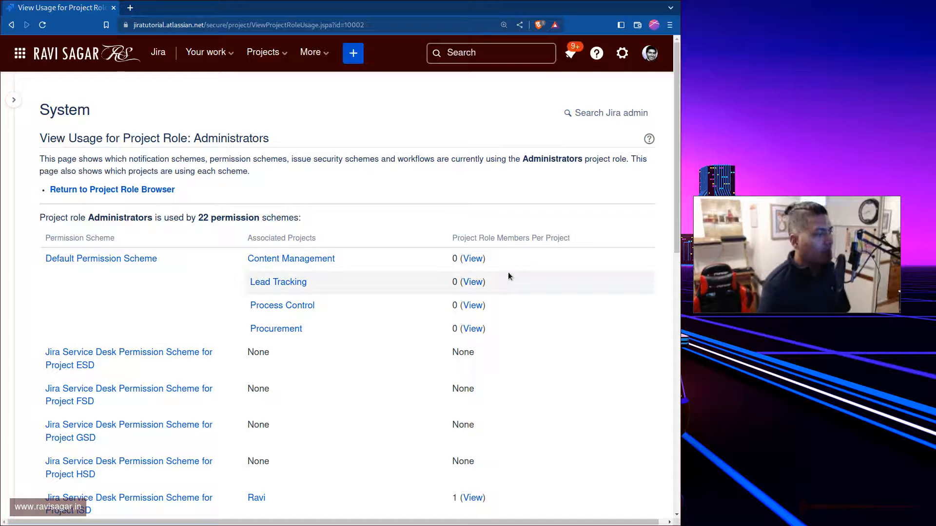
scroll(507, 273, down, 3)
scroll(445, 365, up, 3)
scroll(447, 368, down, 2)
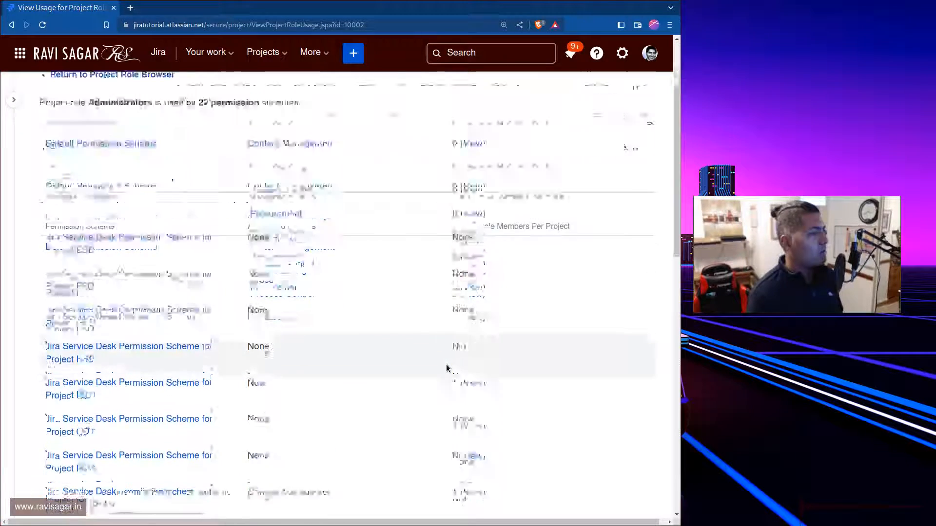
scroll(446, 368, up, 2)
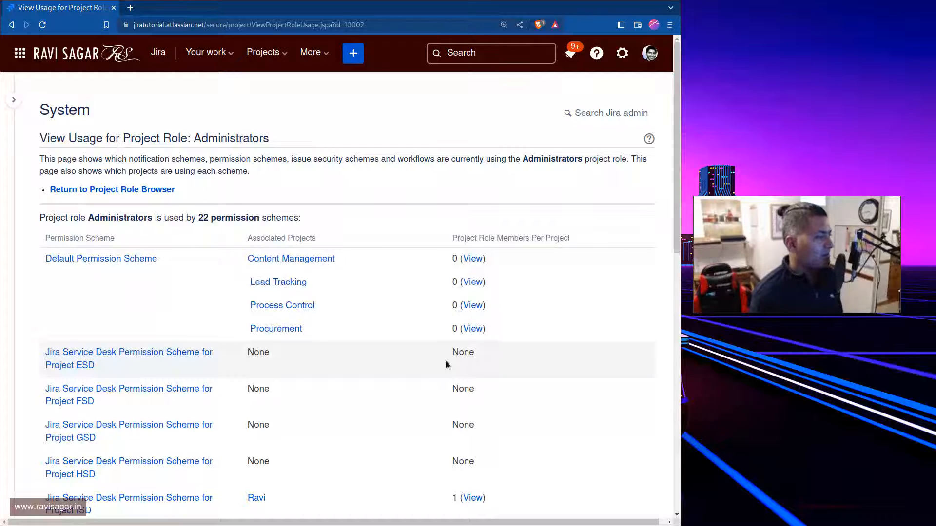
scroll(200, 366, down, 4)
scroll(200, 366, up, 3)
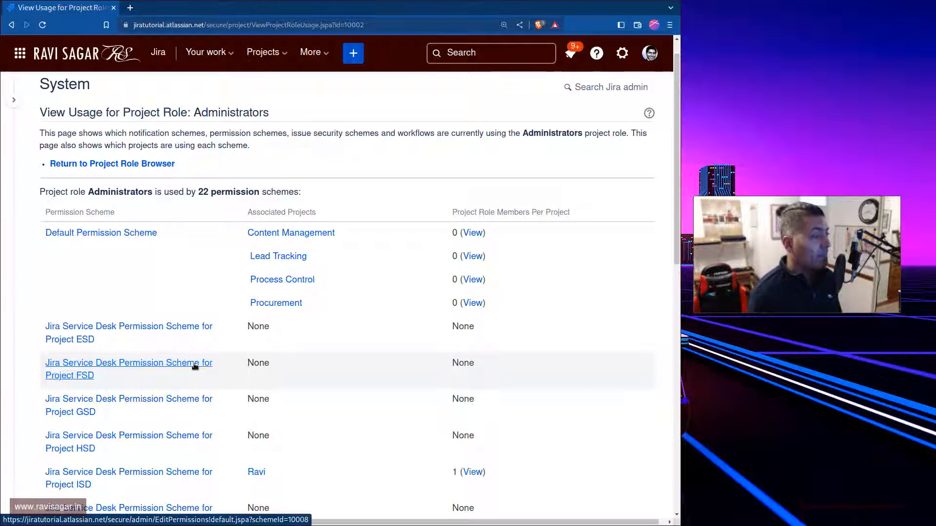
scroll(145, 404, down, 10)
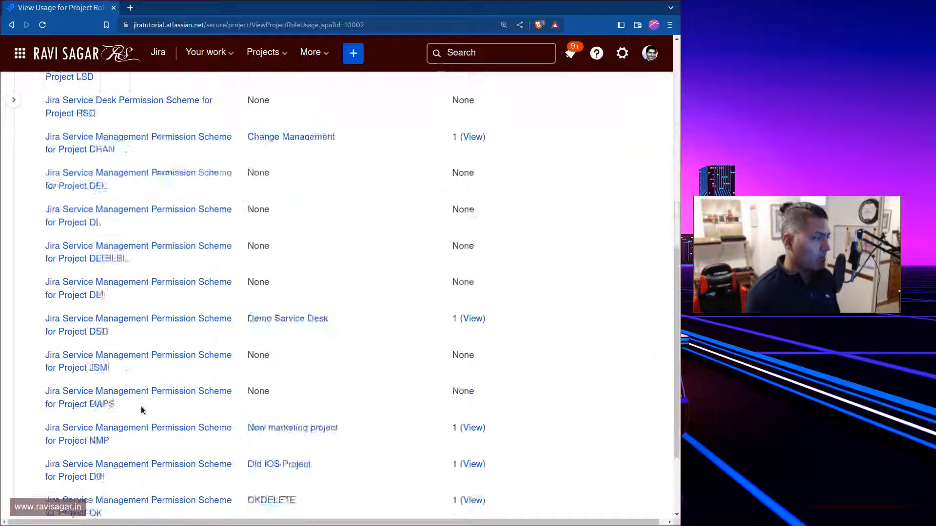
key(alt+Left)
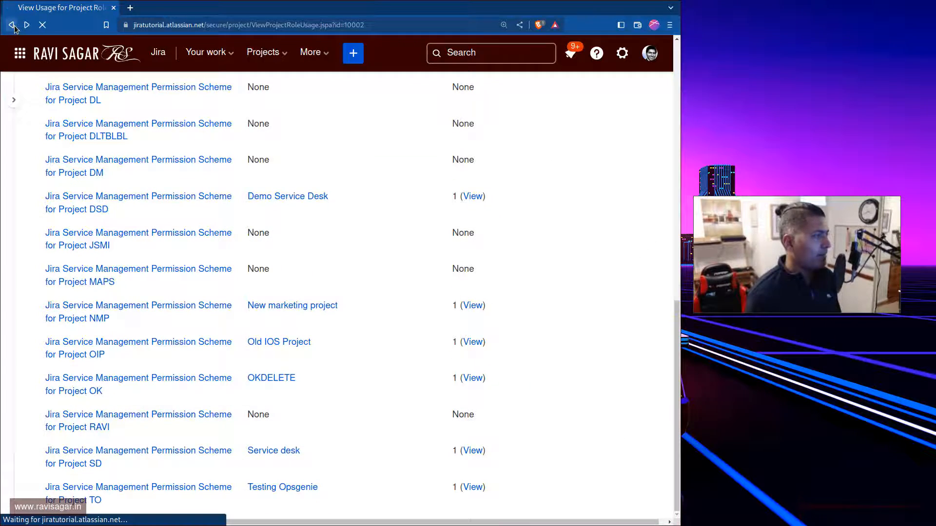
Open the deletion confirmation for the Administrators role, review the affected permission schemes, and cancel the deletion
scroll(566, 263, up, 15)
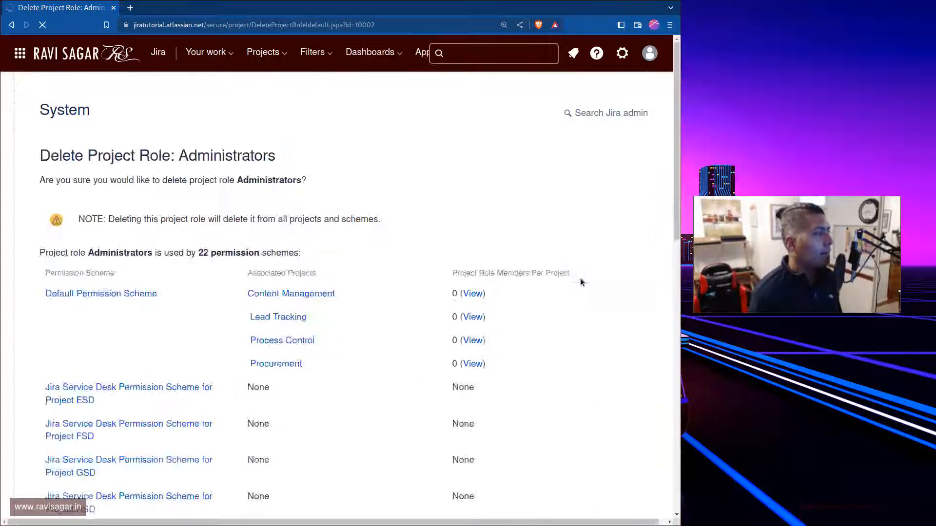
scroll(335, 289, up, 15)
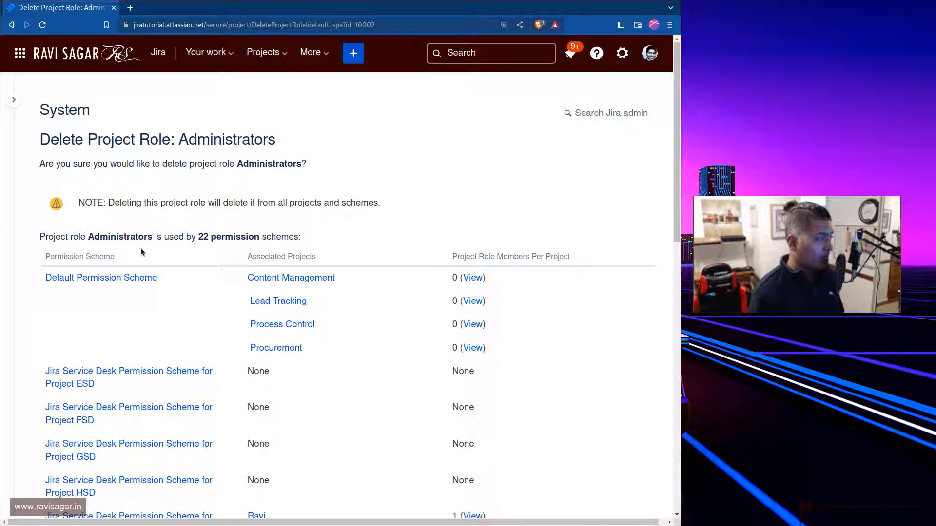
triple_click(206, 240)
click(255, 224)
scroll(255, 274, down, 13)
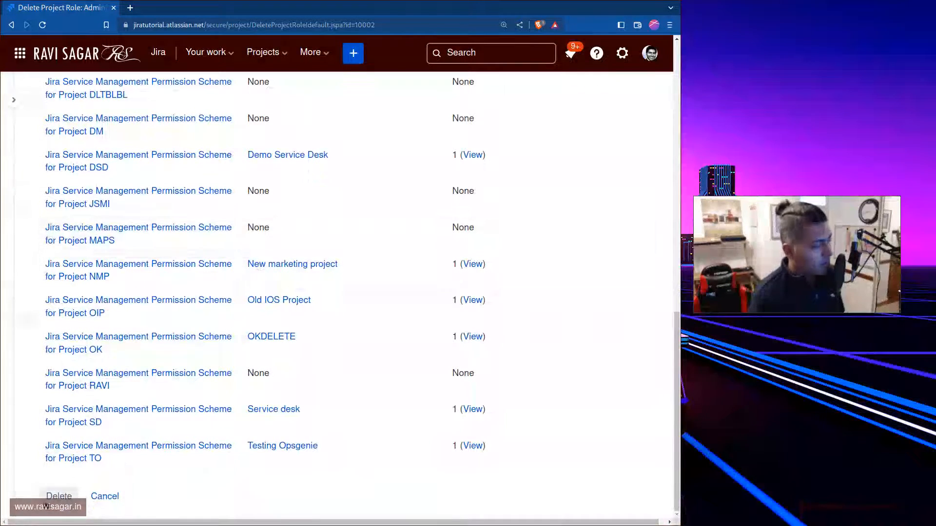
click(105, 497)
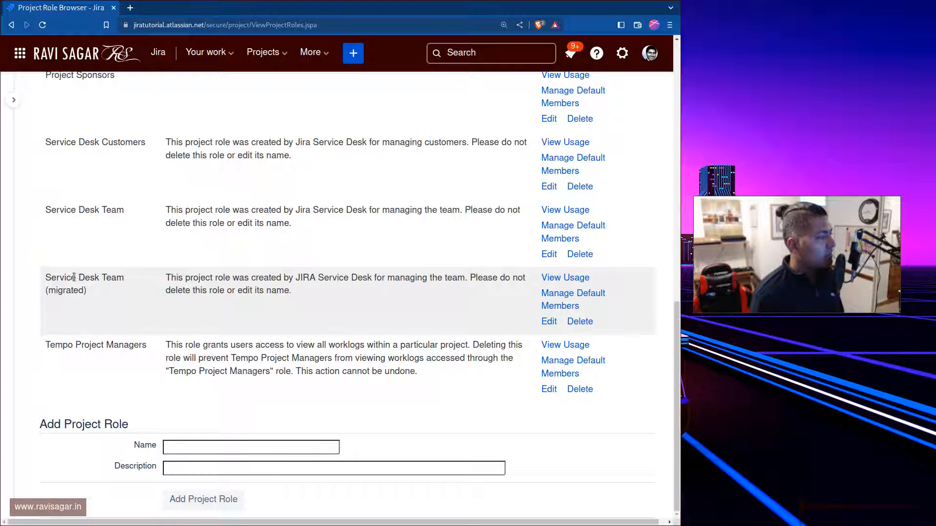
Add a new project role named "Administrator" without a description
click(260, 446)
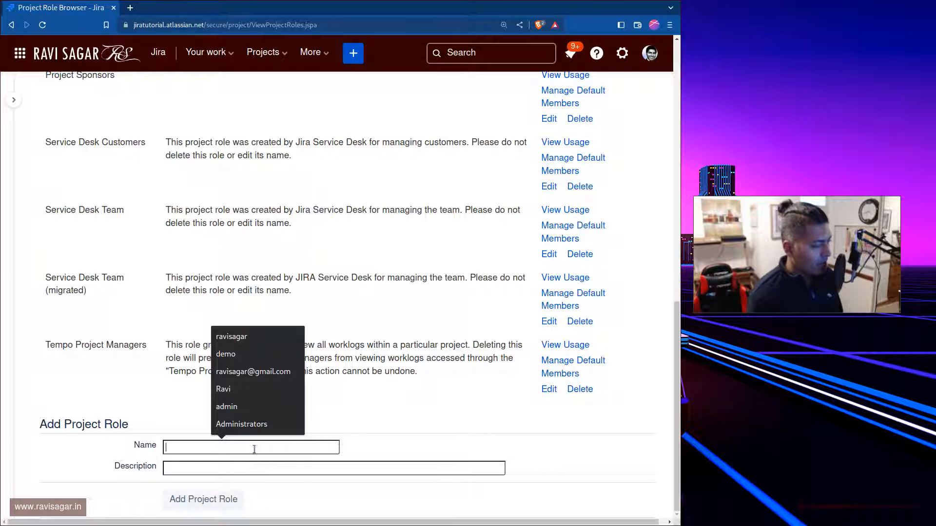
text(Admni)
key(BackSpace)
key(BackSpace)
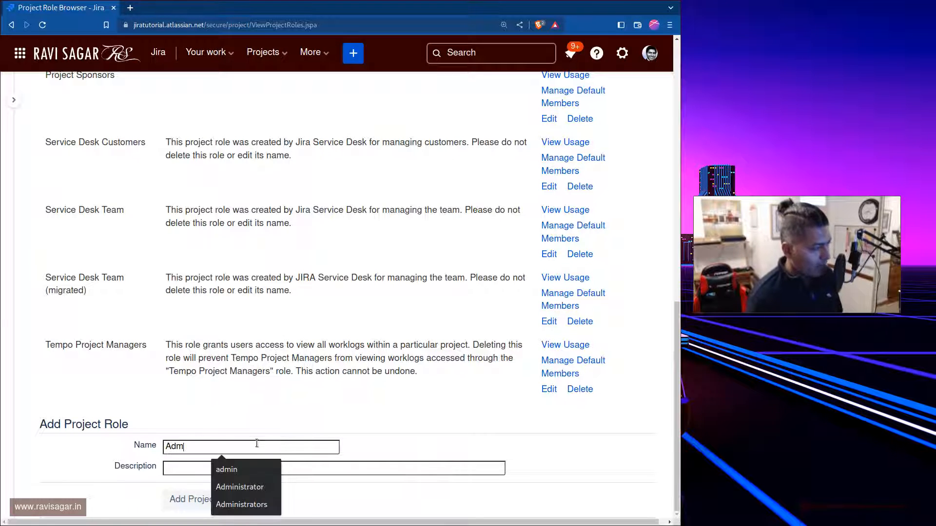
key(Down)
key(Down)
key(Return)
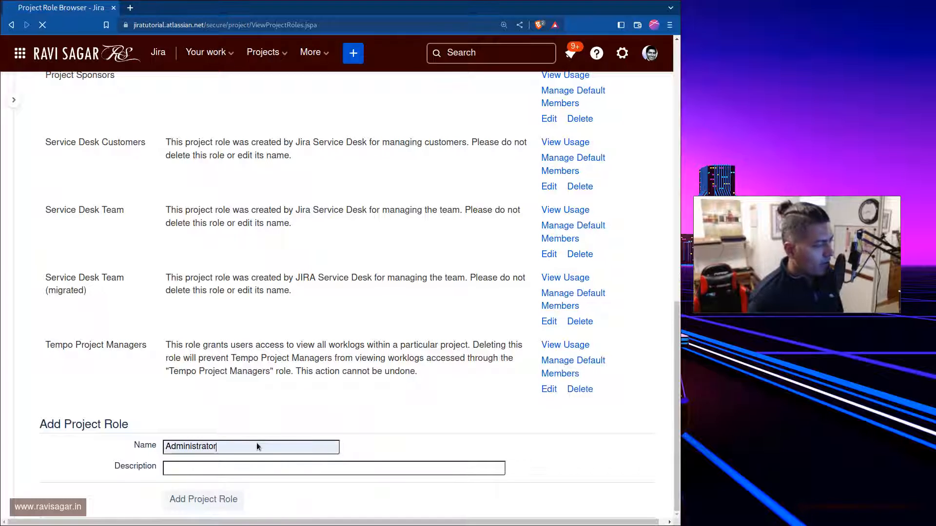
Submit the new Administrator project role and add two users as its default members
key(Return)
scroll(551, 307, up, 10)
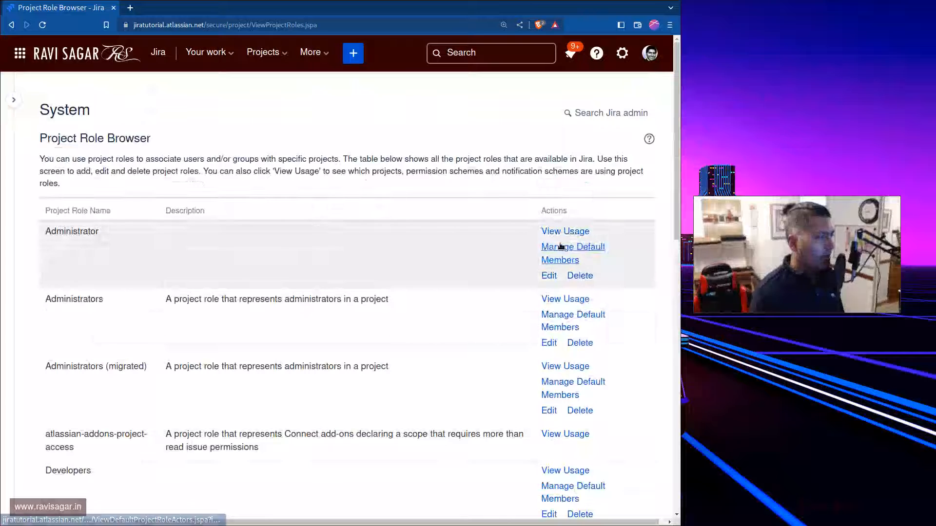
click(561, 249)
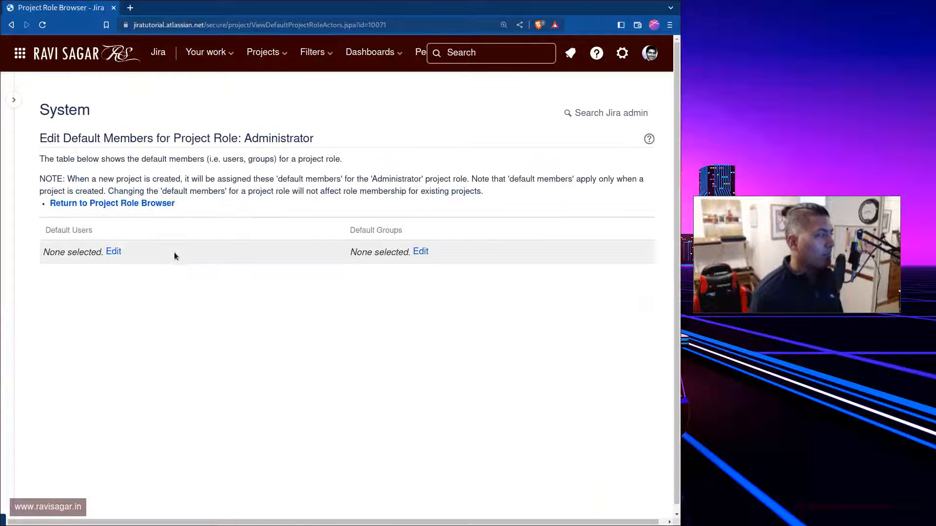
click(114, 252)
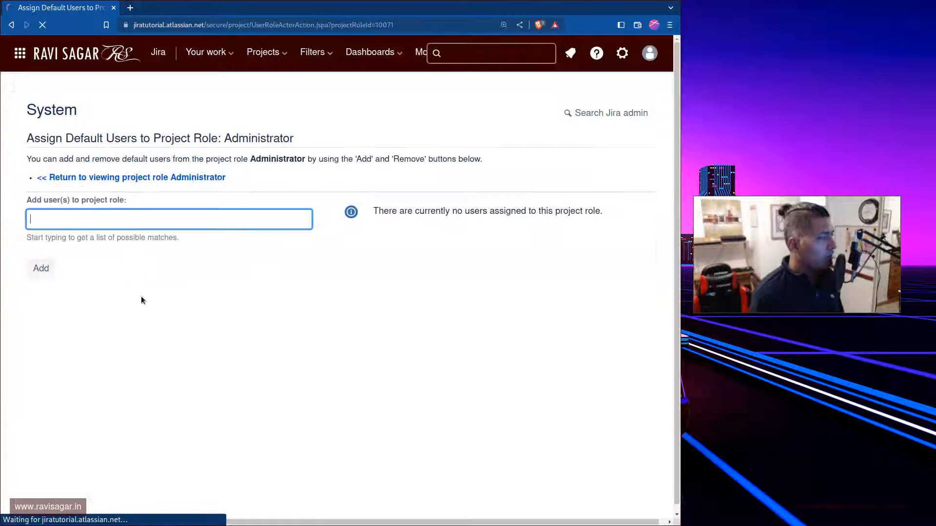
text(ra)
click(78, 276)
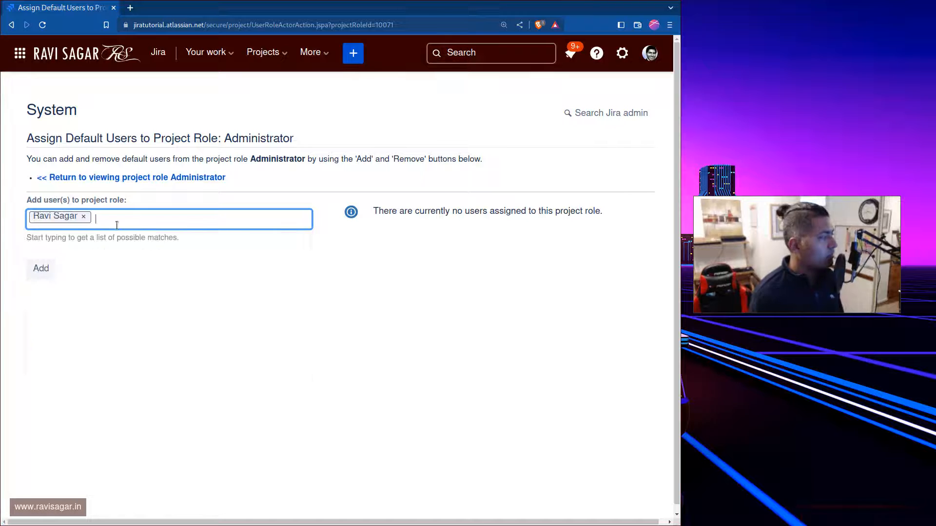
text(rav)
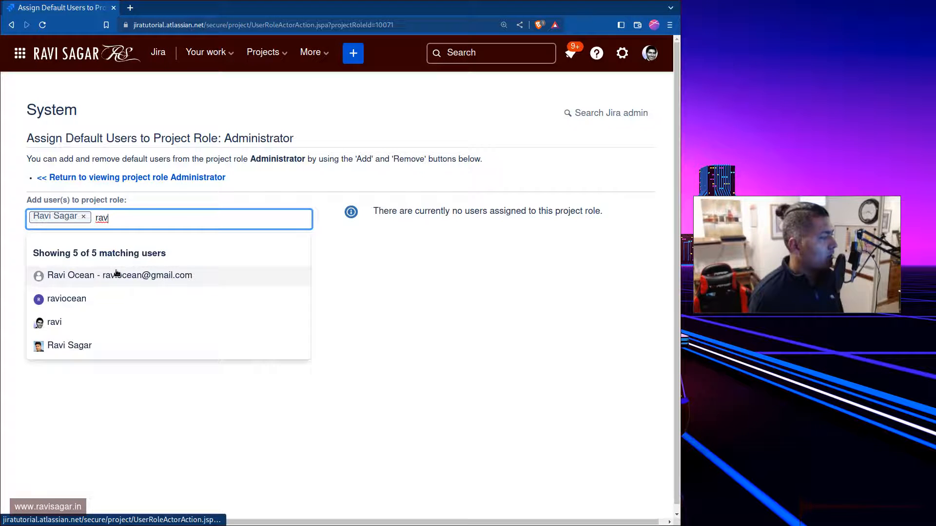
click(119, 272)
click(44, 271)
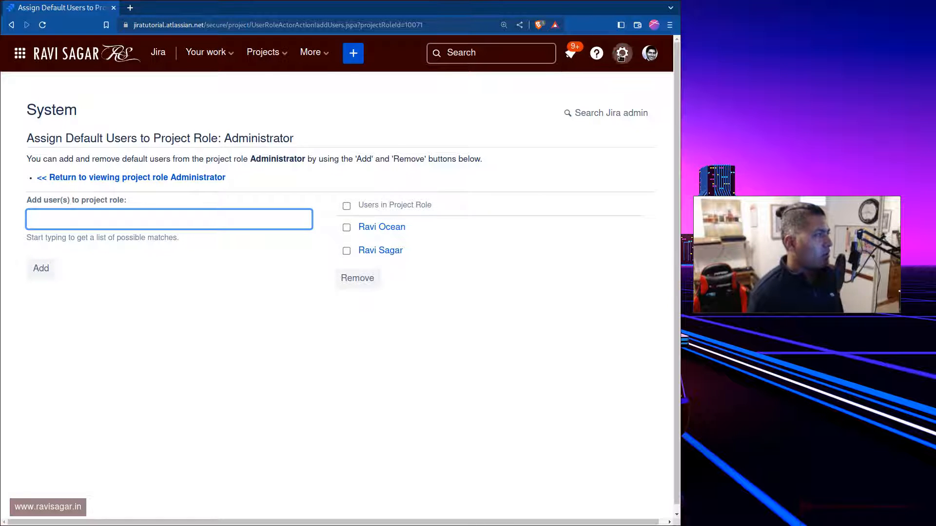
Open the permission schemes list in the Jira issue settings in a separate tab
click(285, 59)
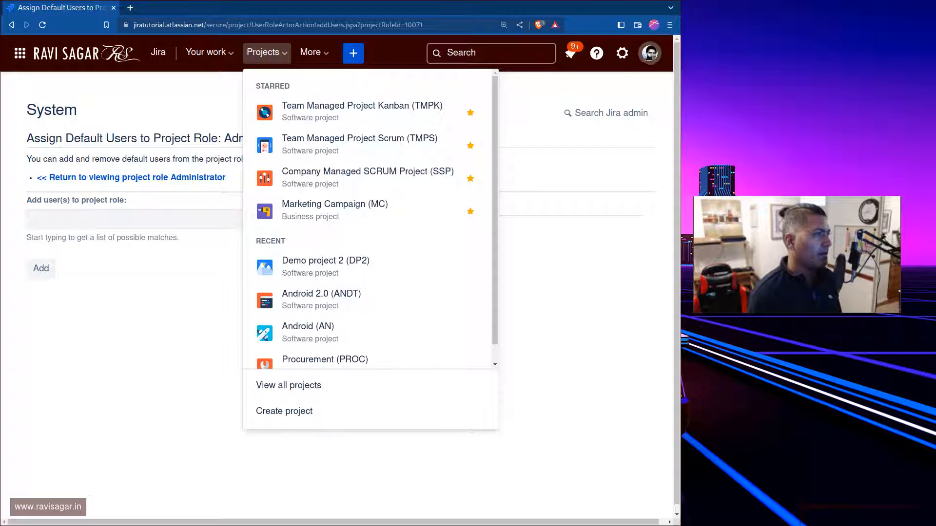
click(622, 53)
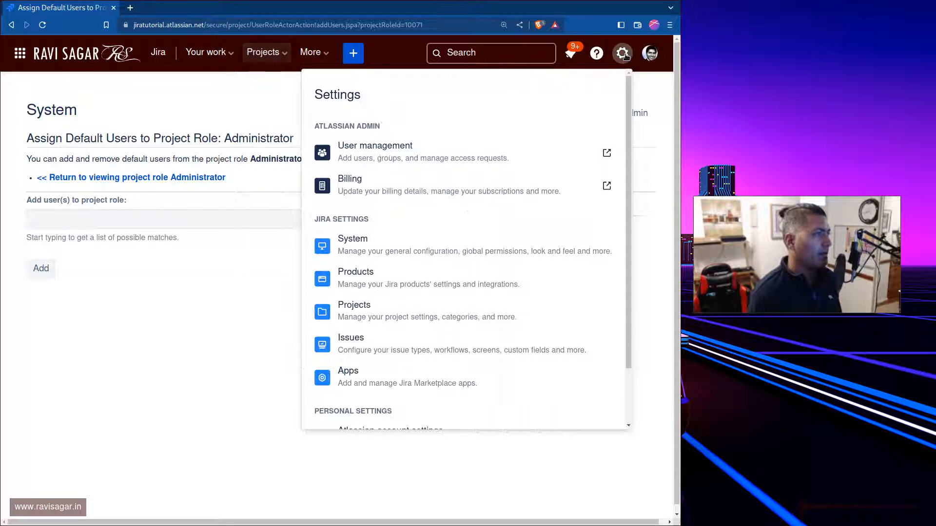
click(361, 341)
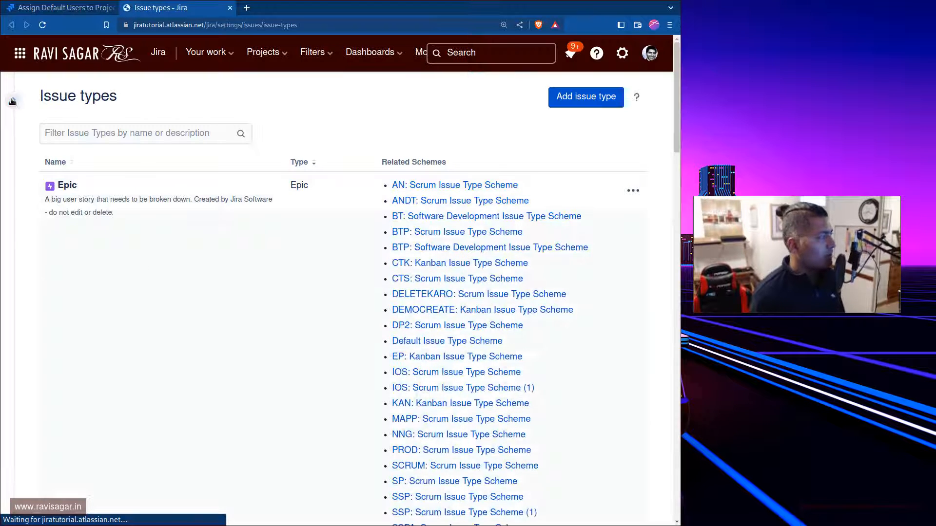
click(14, 99)
scroll(86, 262, down, 4)
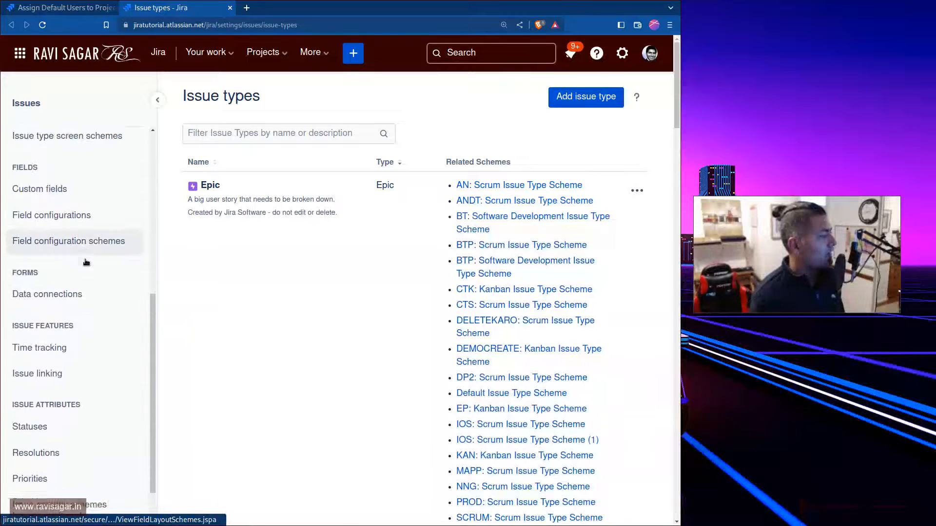
scroll(82, 243, down, 1)
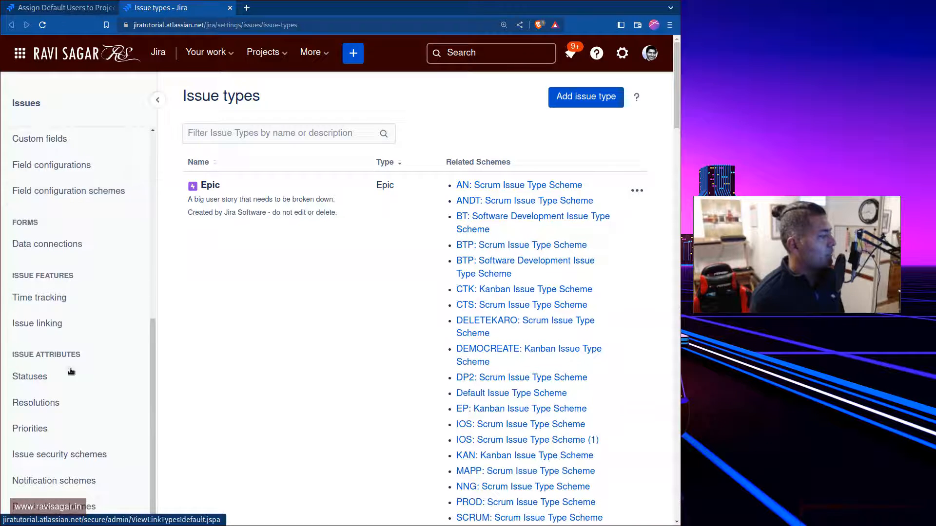
click(54, 504)
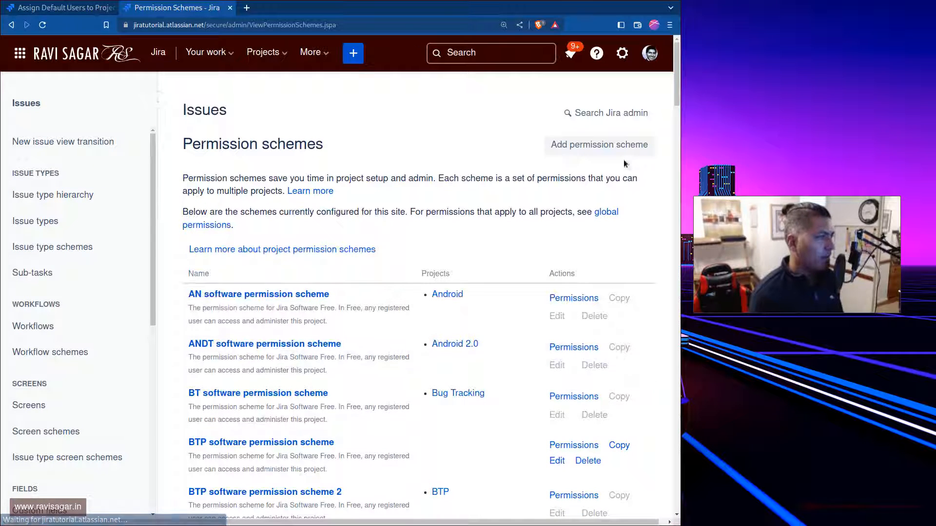
Add a permission scheme named "Test Permission Scheme" without a description
click(613, 146)
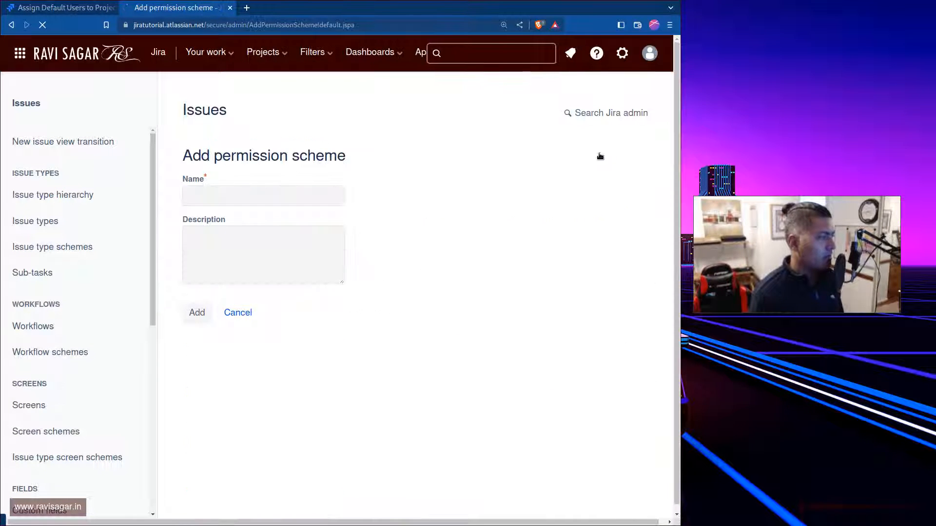
click(305, 182)
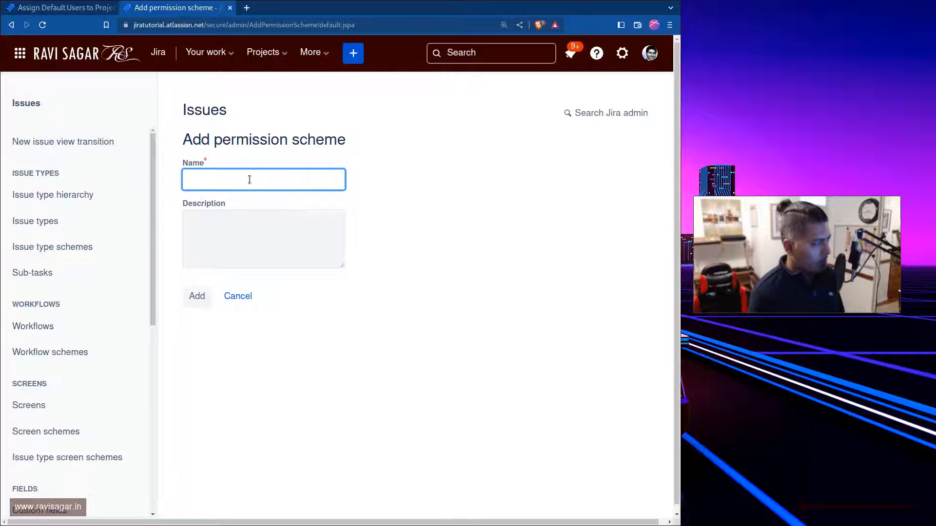
text(Test )
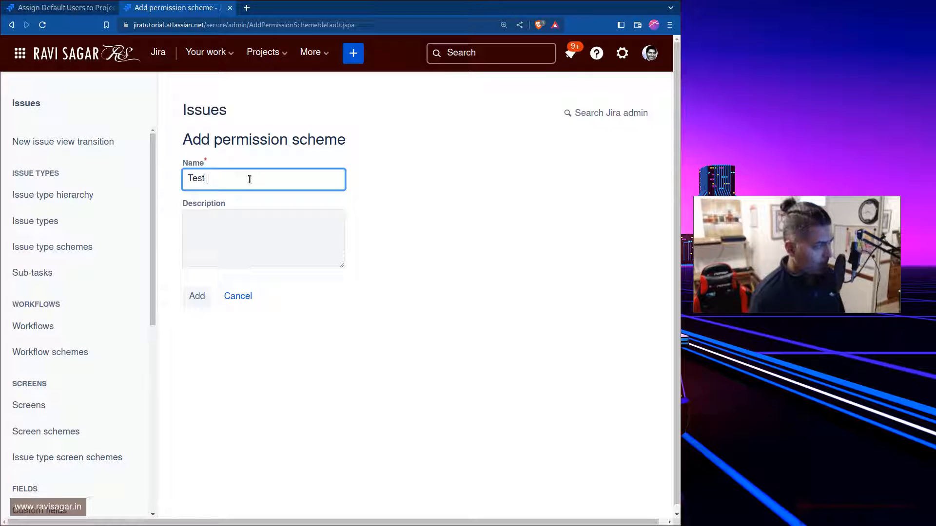
text(Permissions)
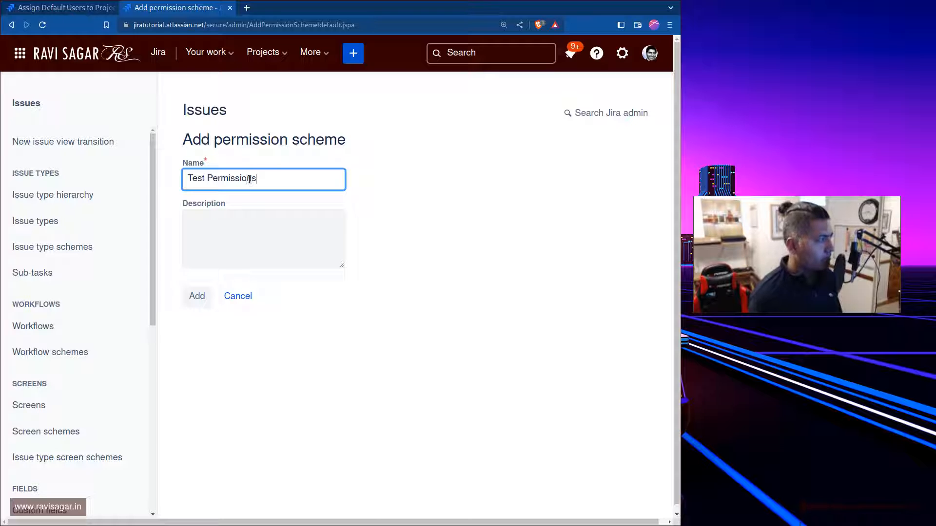
key(BackSpace)
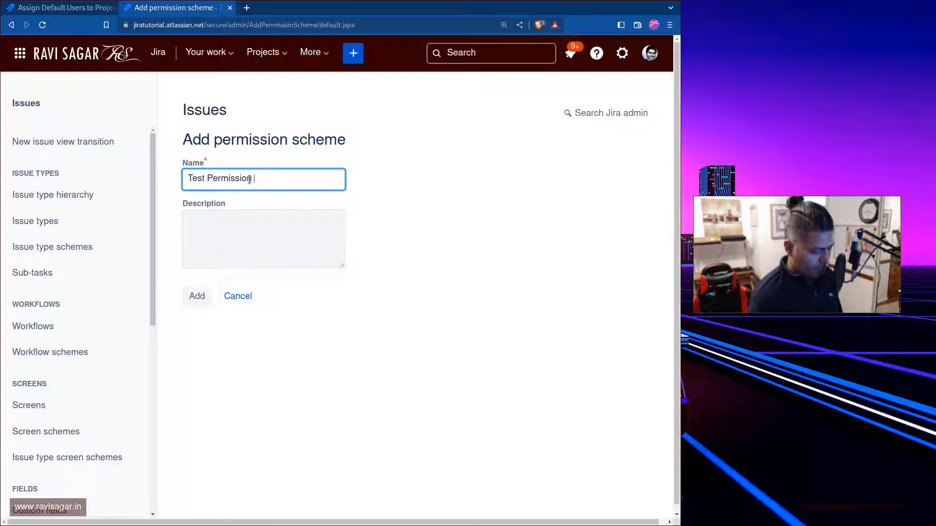
text(Scheme)
key(Return)
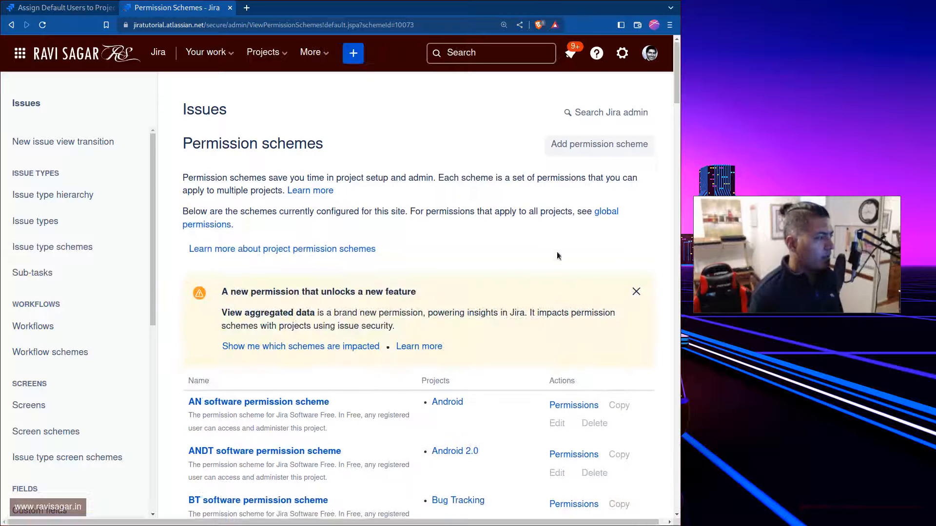
Find Test Permission Scheme in the schemes list by searching for "Test" and open its permissions
scroll(556, 252, down, 3)
key(ctrl+f)
text(Test)
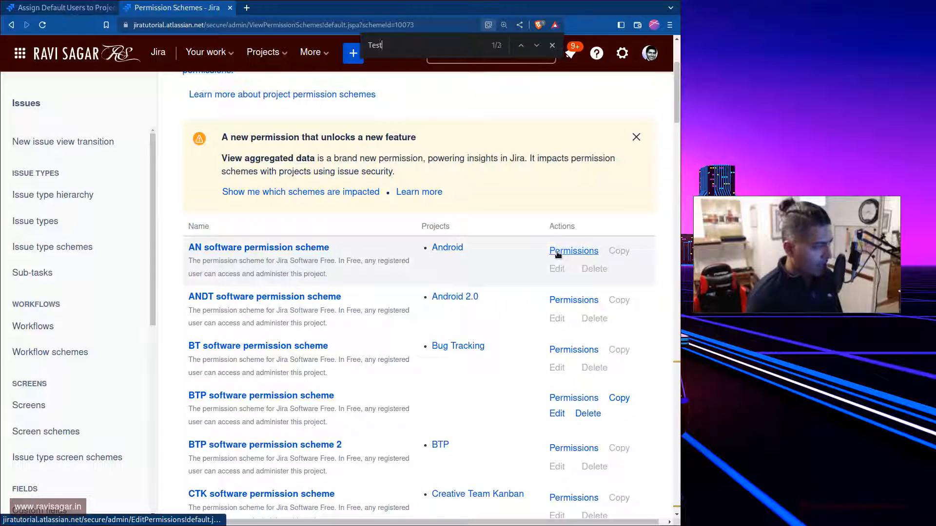
scroll(559, 253, down, 13)
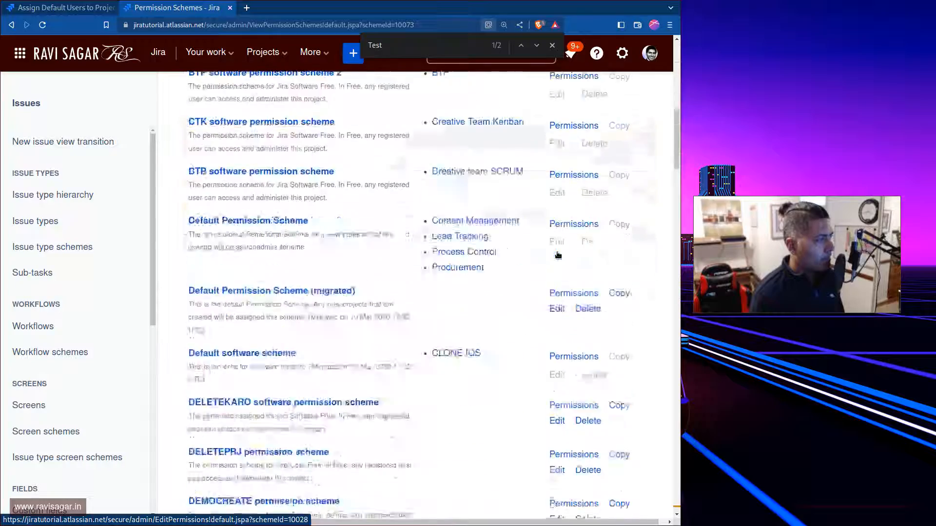
drag(676, 190, 676, 496)
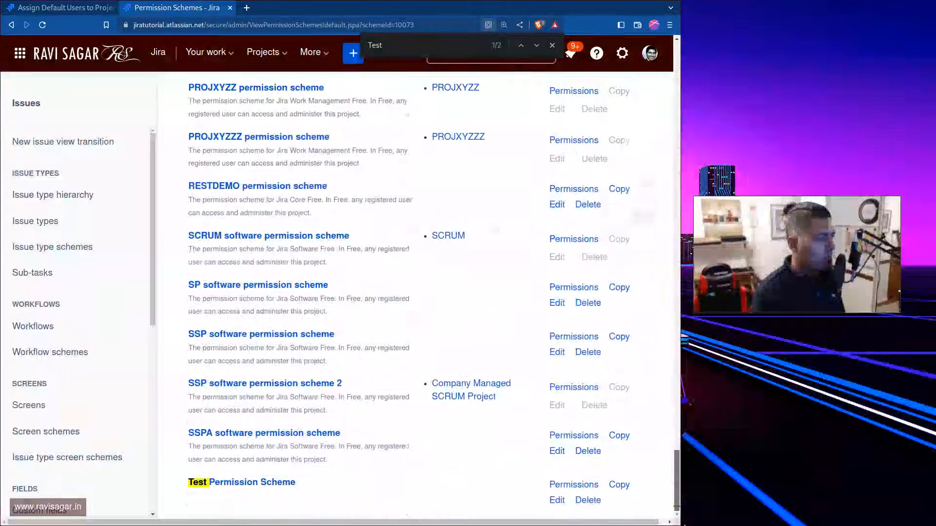
click(558, 485)
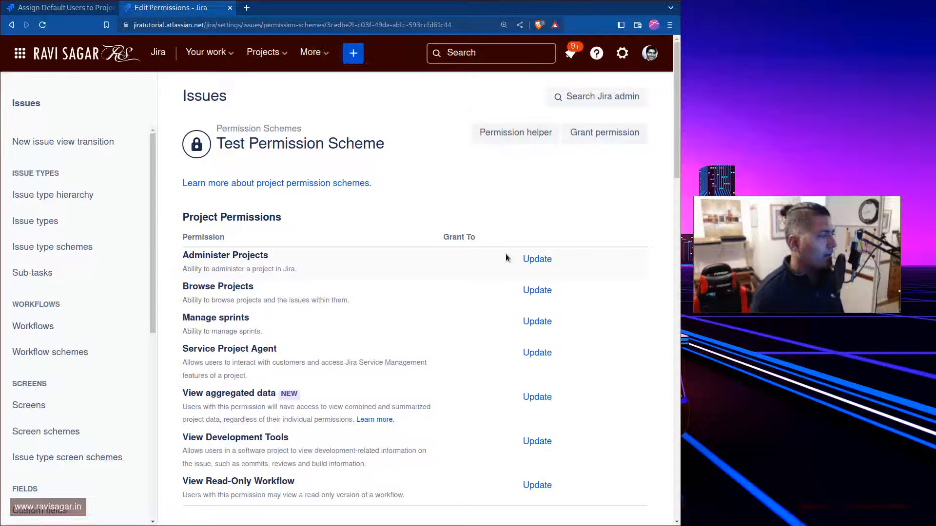
Grant the Administer Projects permission in Test Permission Scheme to the Administrator project role
click(546, 259)
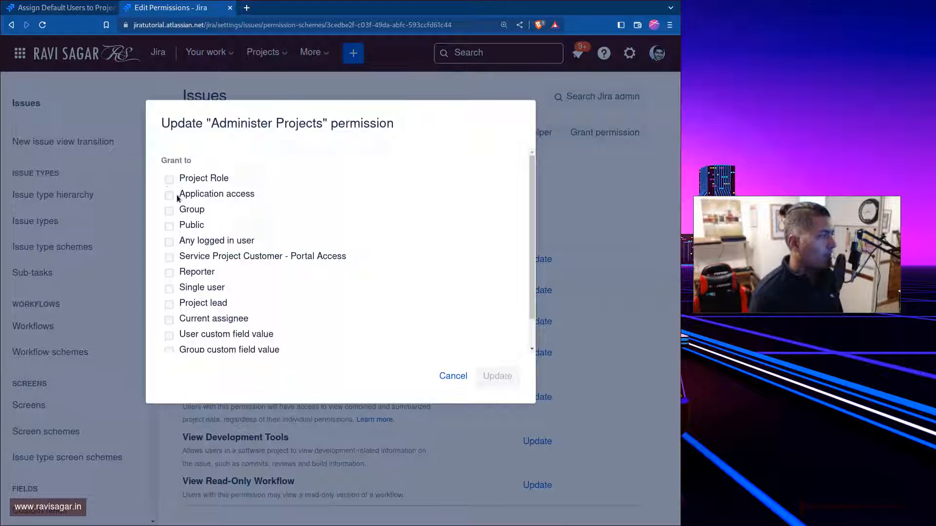
click(170, 179)
click(305, 208)
click(231, 237)
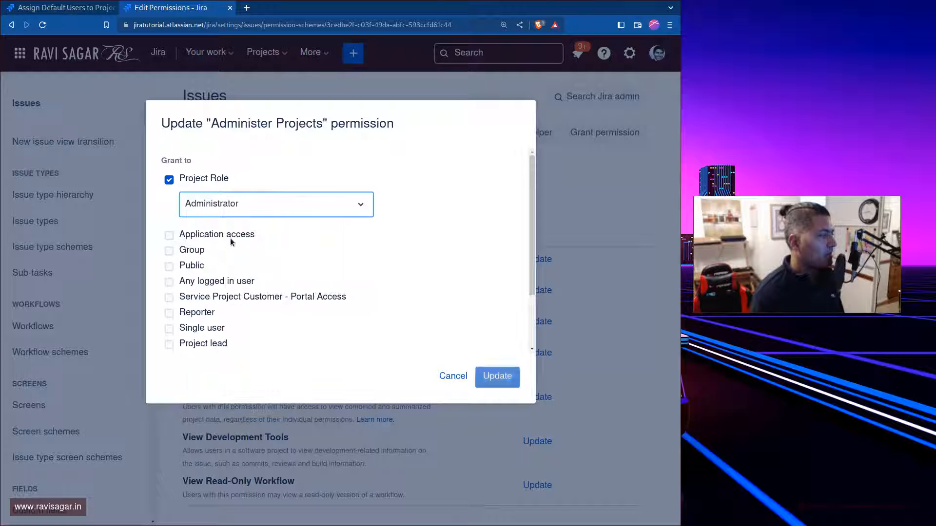
click(498, 377)
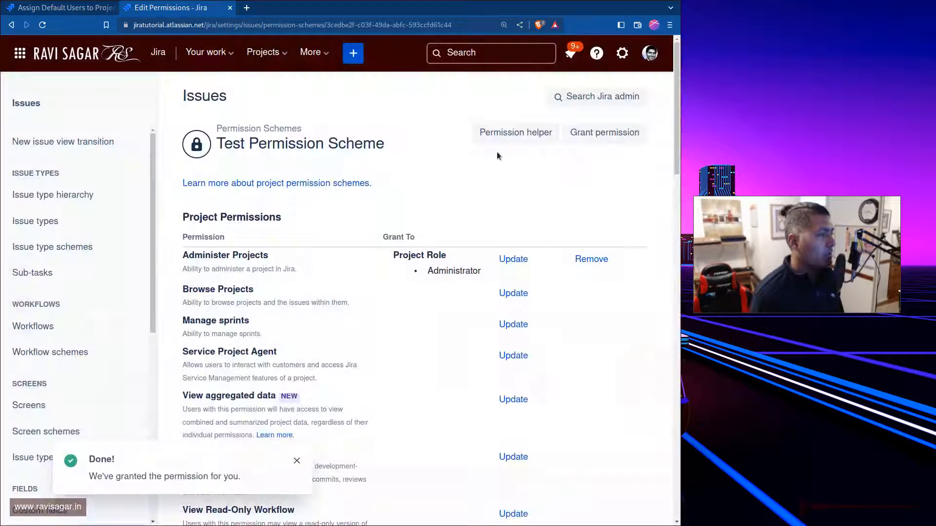
Return to the permission schemes list and examine which projects each scheme is assigned to
scroll(68, 385, down, 10)
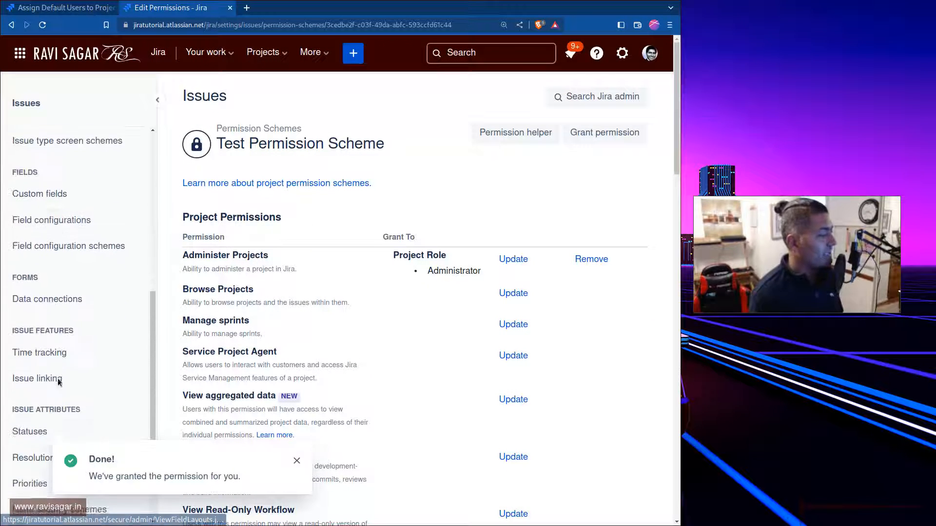
click(54, 507)
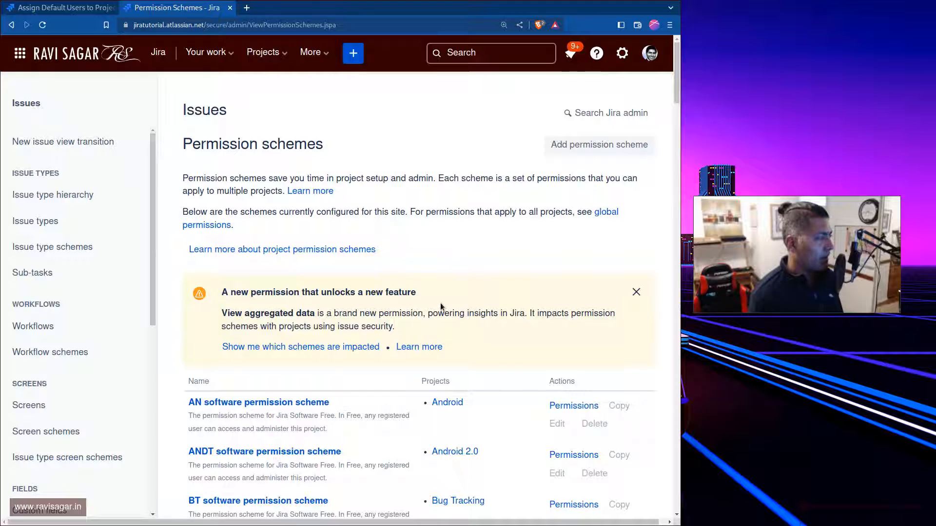
scroll(502, 343, down, 3)
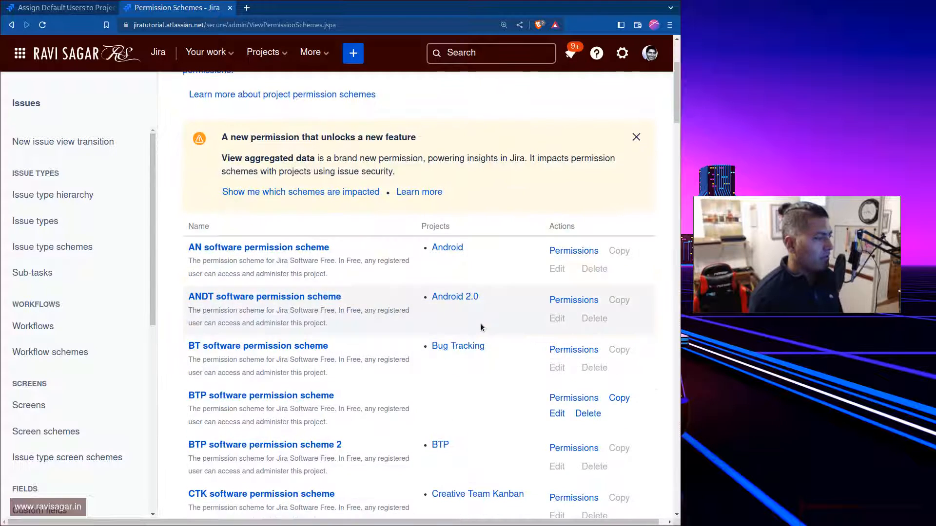
scroll(481, 323, down, 4)
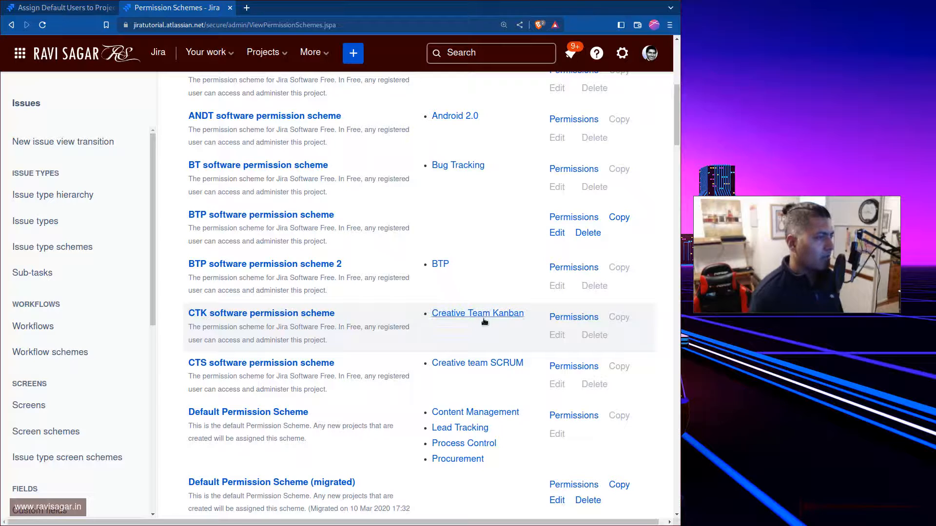
scroll(481, 323, up, 7)
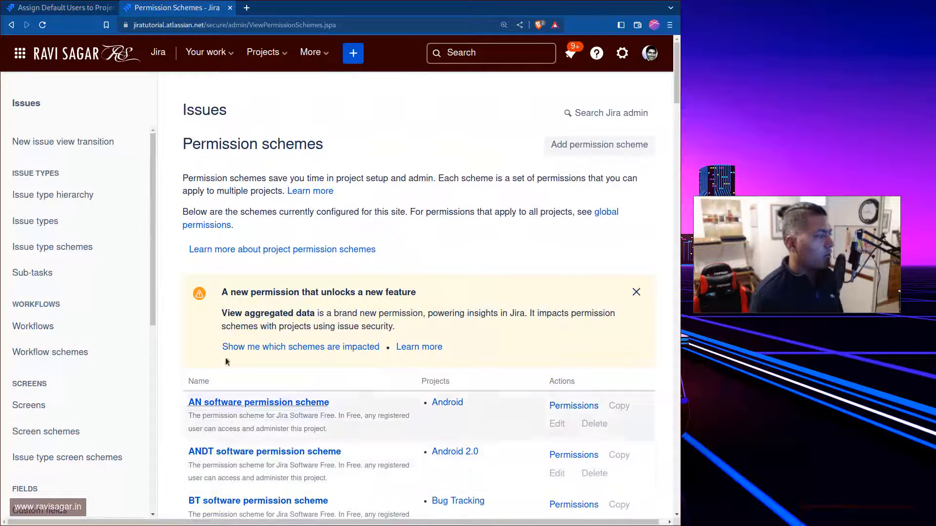
scroll(495, 240, down, 10)
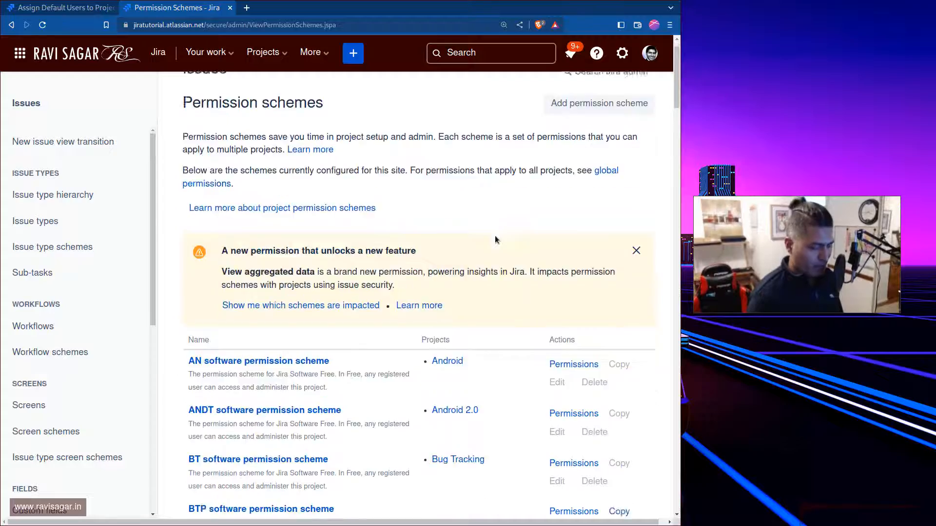
scroll(312, 299, up, 10)
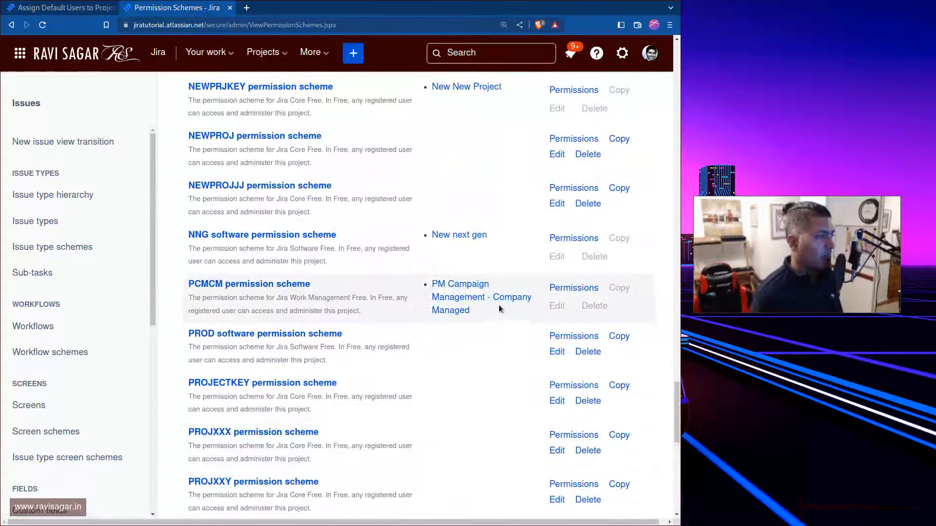
scroll(478, 314, up, 10)
scroll(477, 319, up, 15)
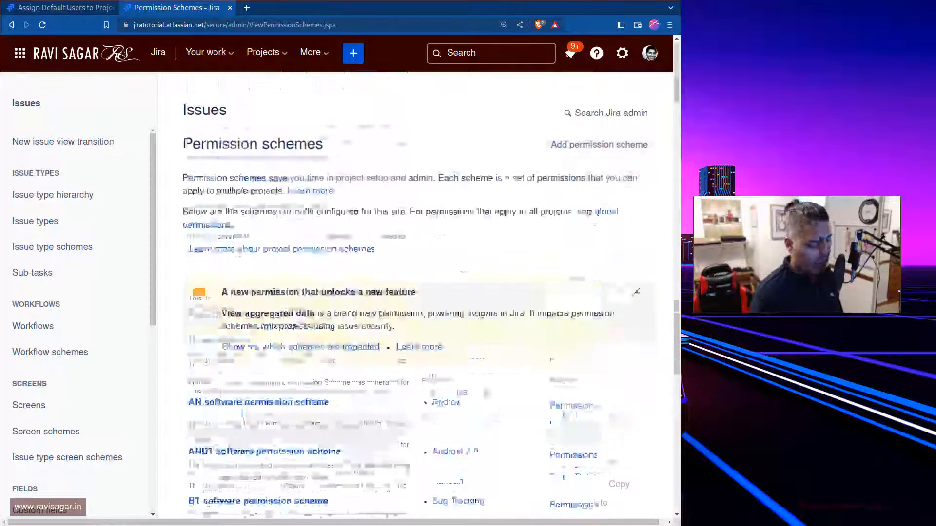
Switch back to the default users tab and return to viewing the Administrator role's default members
click(61, 7)
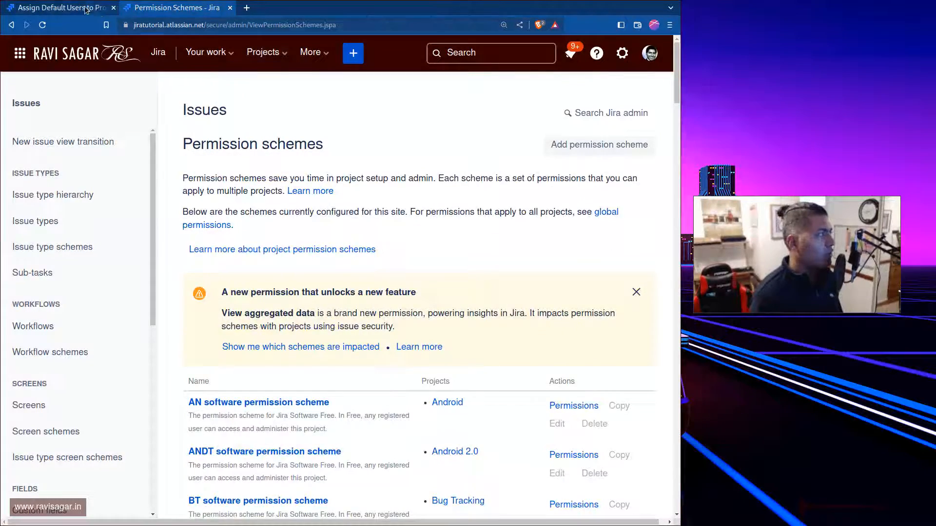
click(195, 294)
click(149, 176)
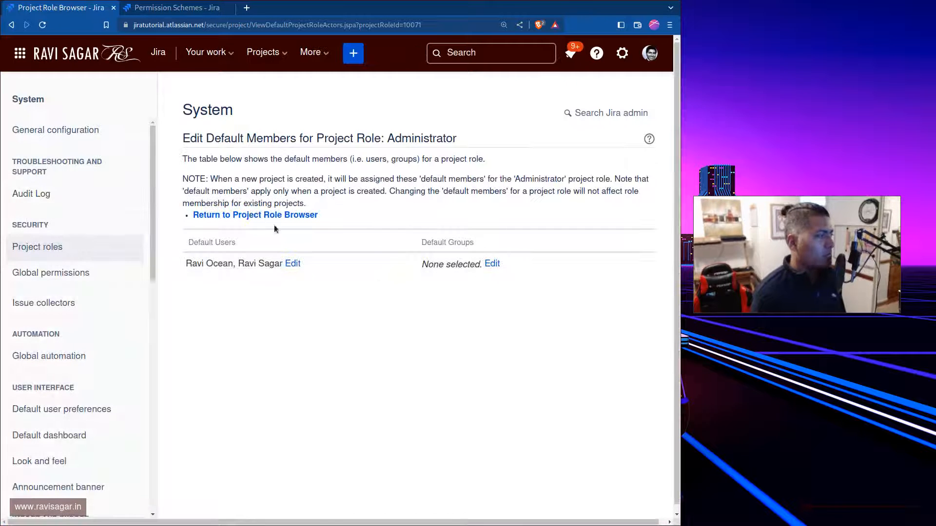
Go back to the project roles list, collapse the settings sidebar, and view the usage of the Administrator role
click(57, 247)
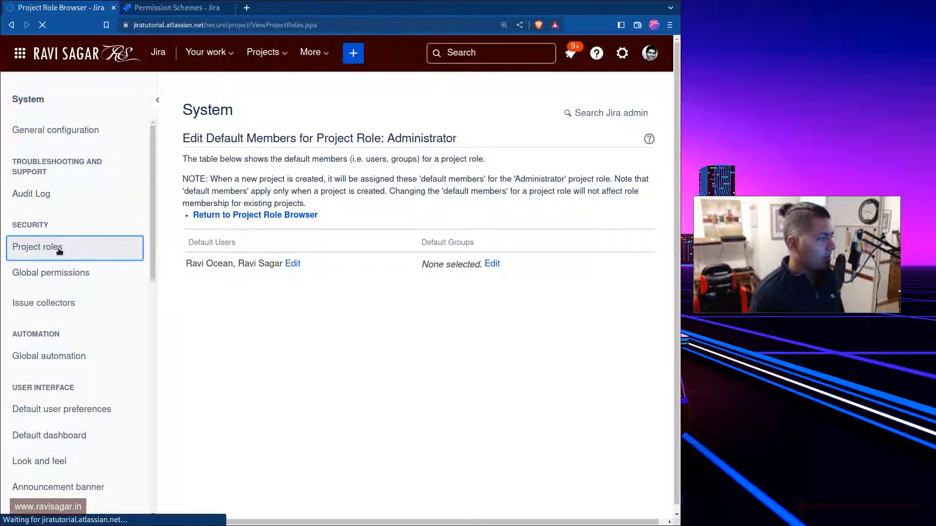
scroll(641, 236, up, 15)
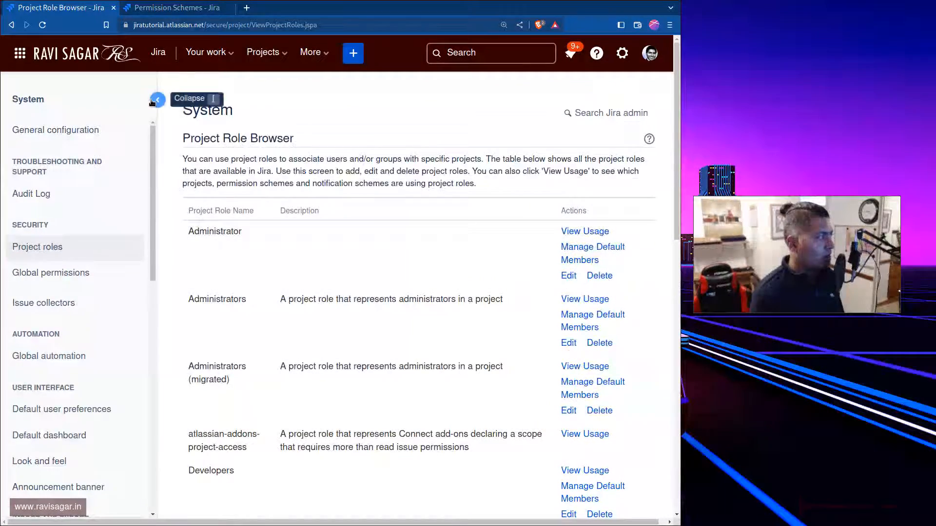
click(156, 99)
click(564, 236)
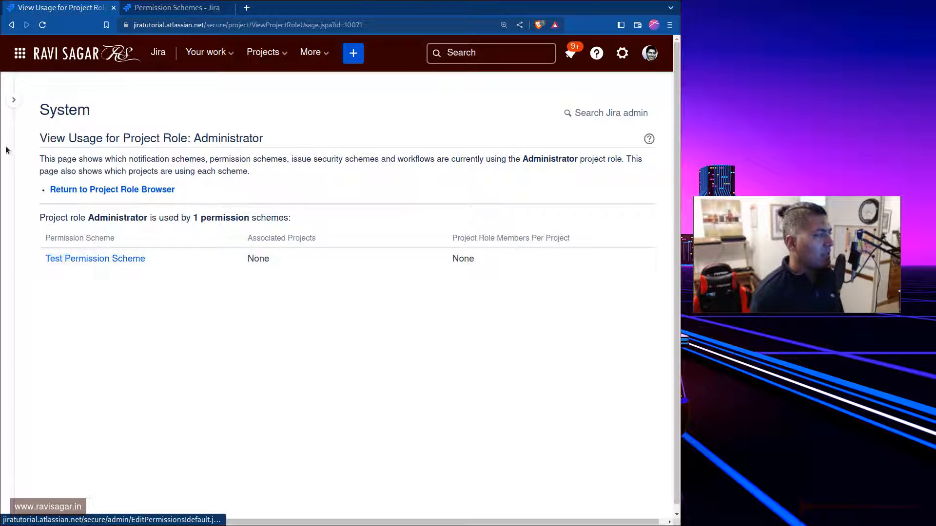
Delete the Administrator project role, removing it from all projects and schemes, and check the remaining roles list
click(25, 246)
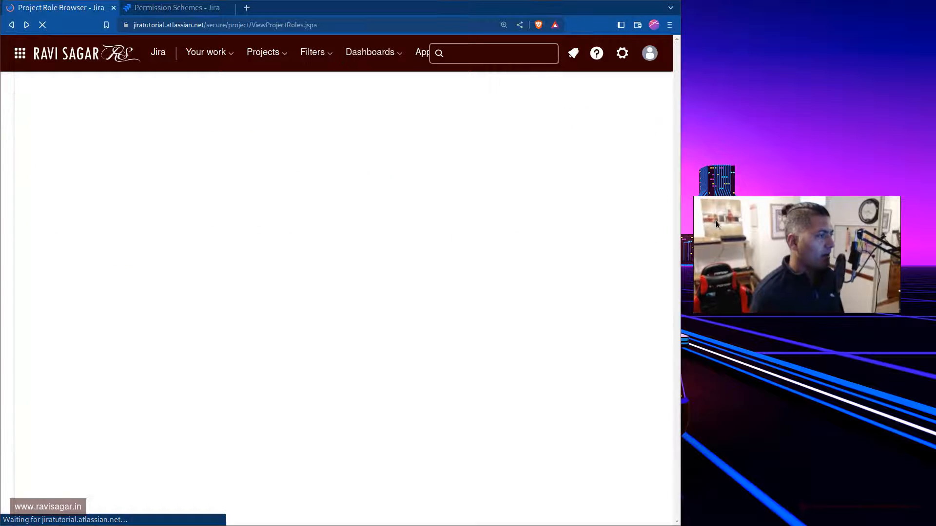
scroll(592, 215, up, 10)
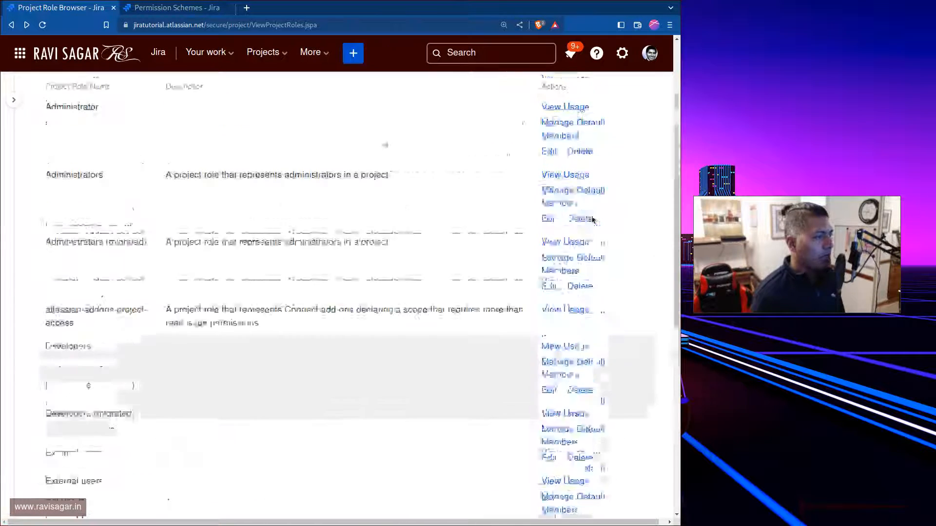
scroll(592, 220, up, 3)
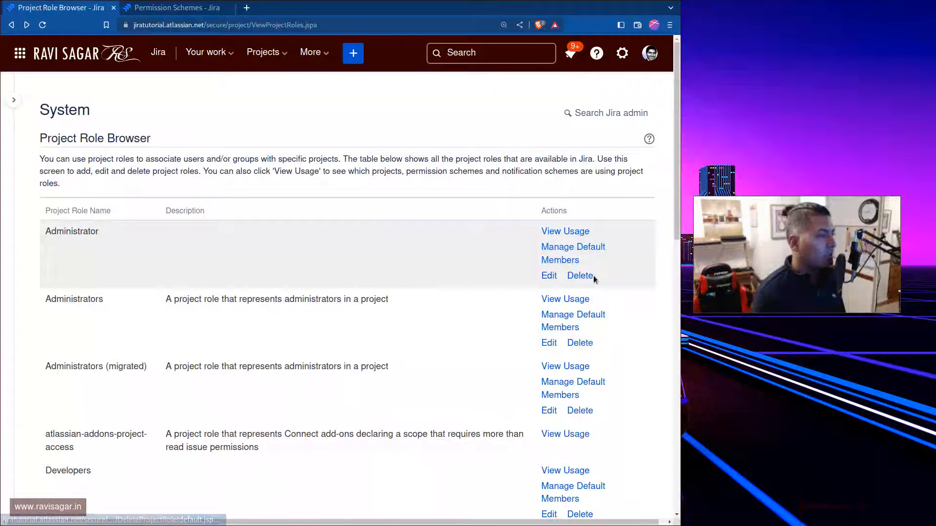
click(574, 278)
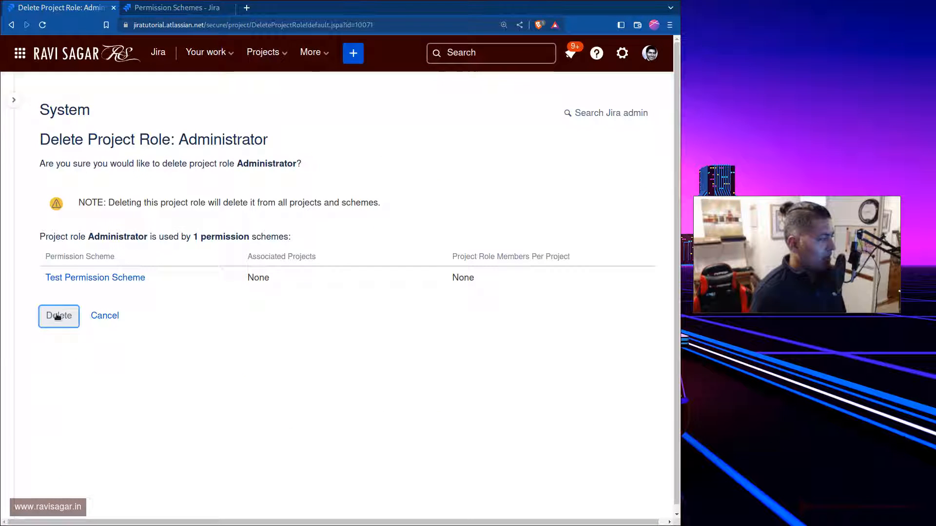
click(58, 316)
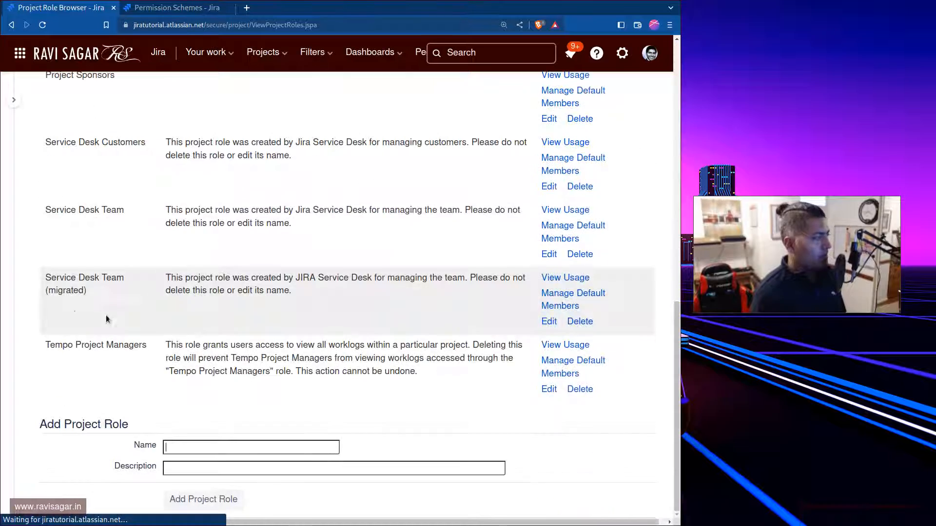
scroll(335, 370, up, 15)
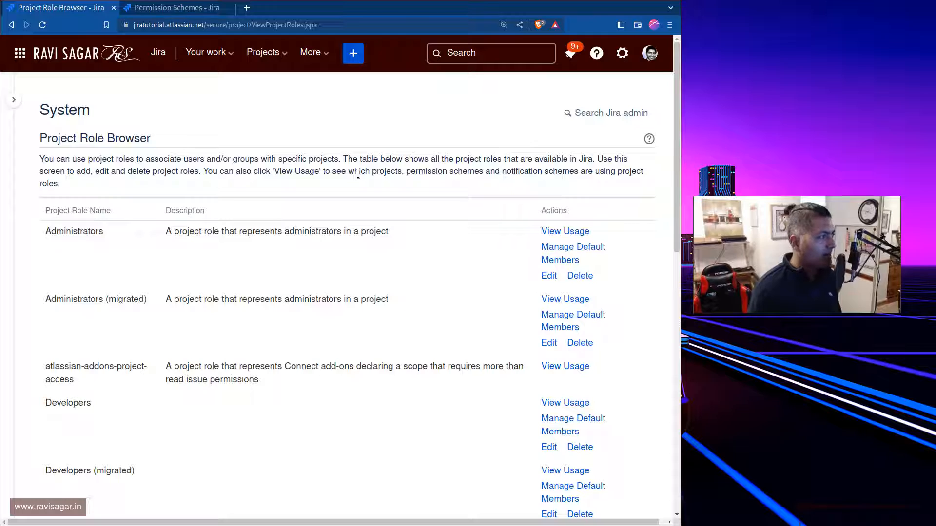
In a new browser tab, view the upcoming Sparxsys ITSM Webinar on the presenter's YouTube channel, and close the tab to return to Jira
key(ctrl+t)
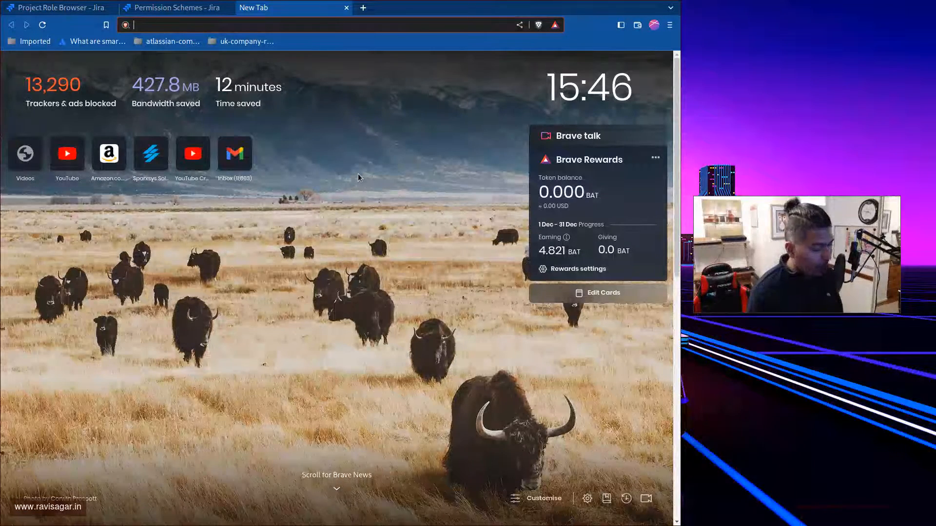
text(youtube.com)
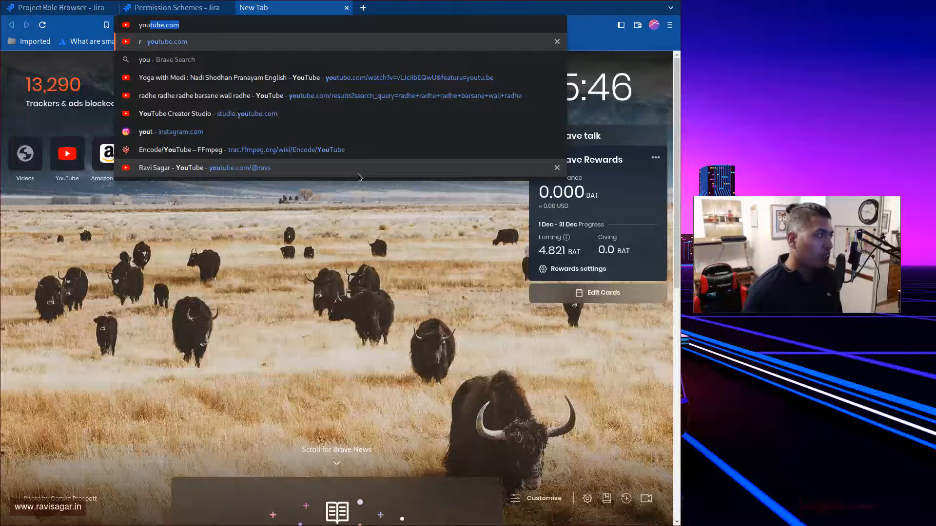
key(Right)
text(/)
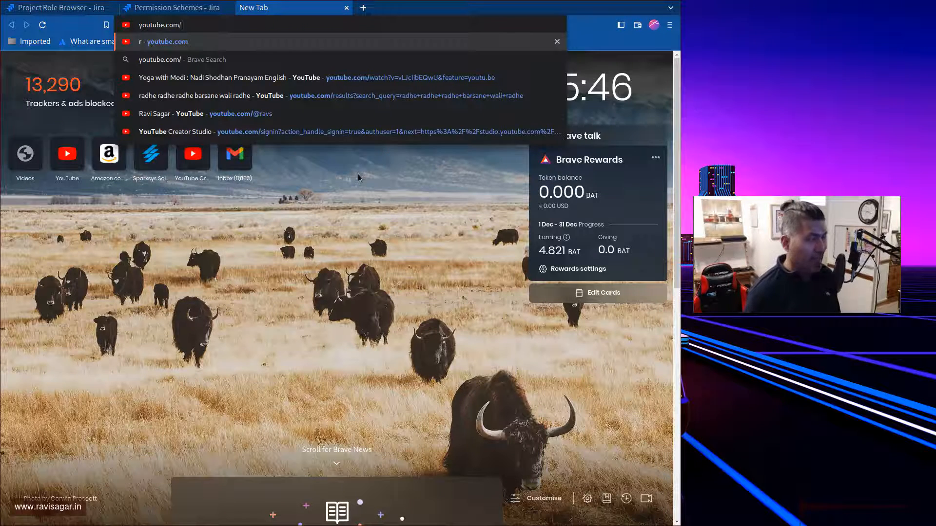
text(@)
key(Down)
key(Down)
key(Return)
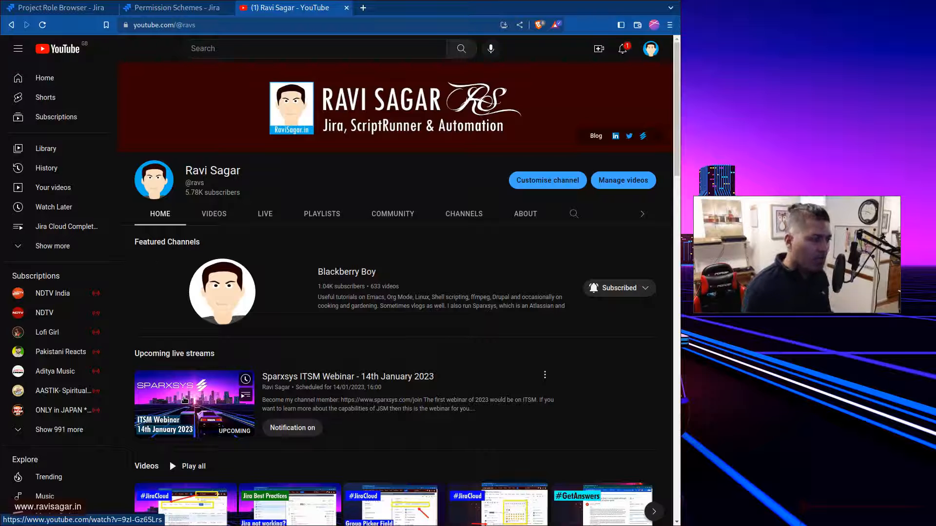
click(184, 399)
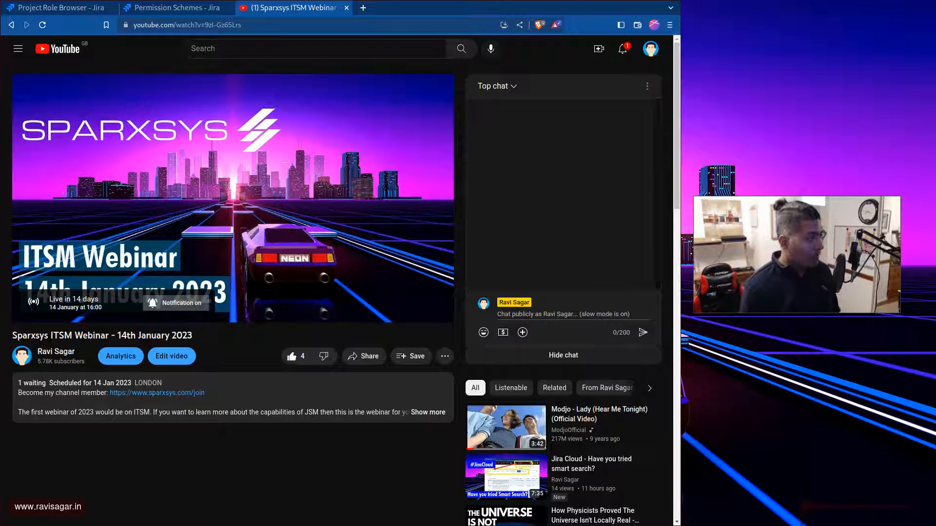
key(ctrl+w)
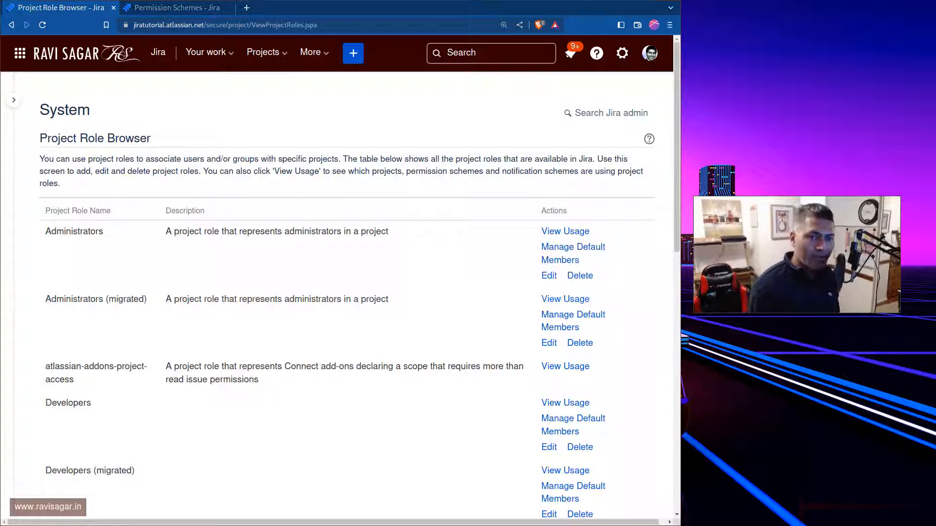